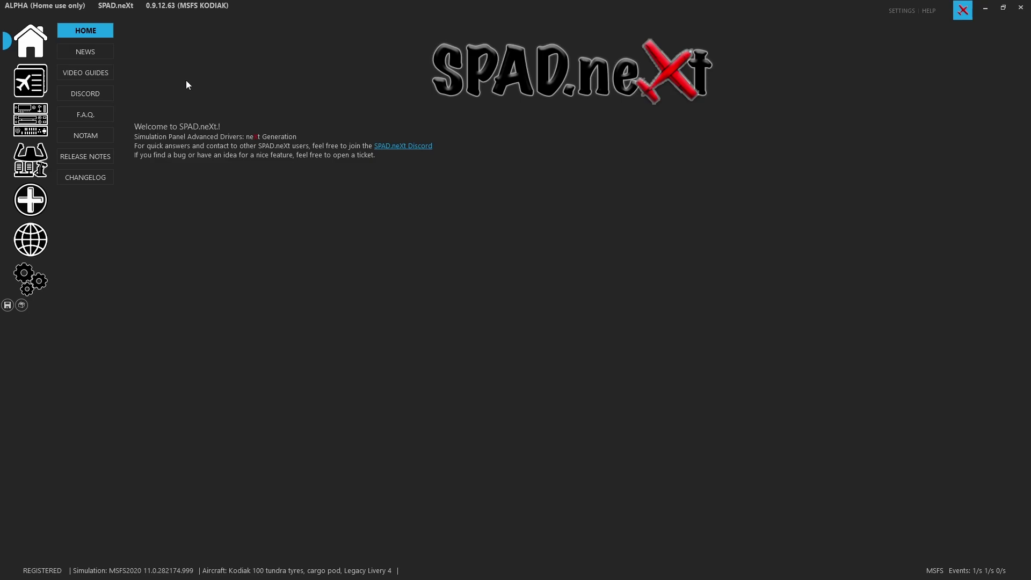
Open the X-Touch Mini device page and decline the default configuration
{"action": "left_click", "coordinate": [37, 126]}
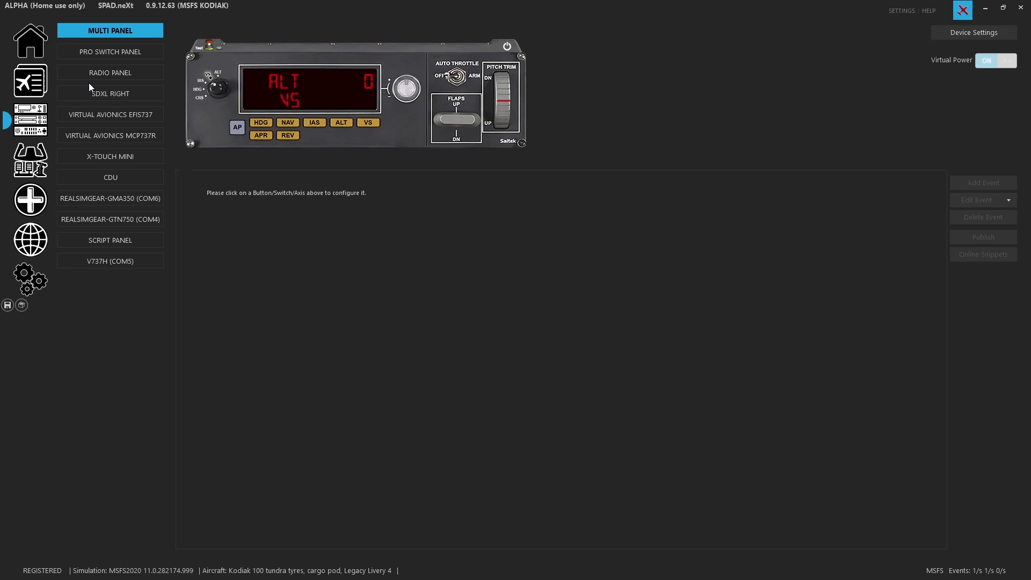
{"action": "left_click", "coordinate": [138, 161]}
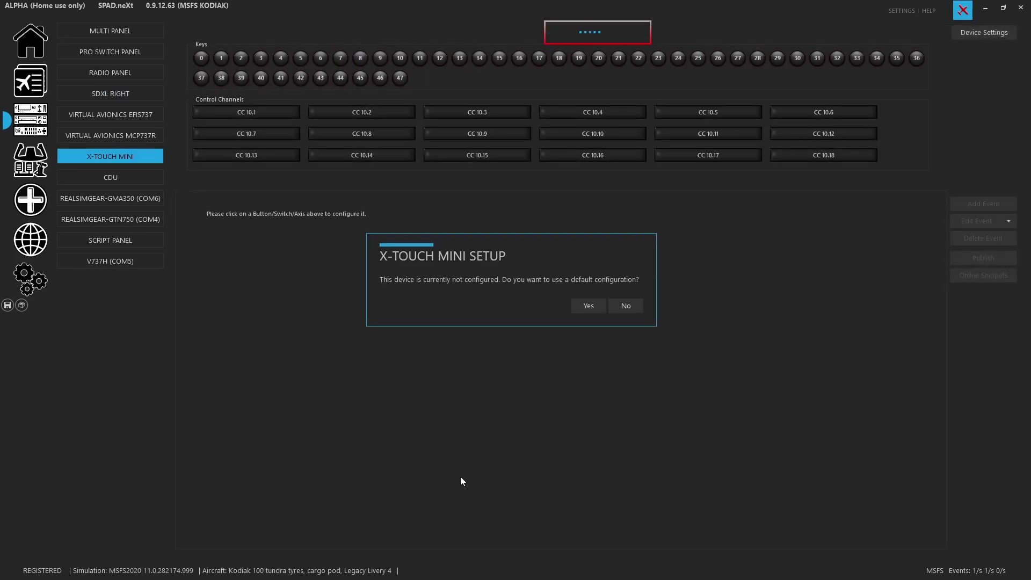
{"action": "left_click", "coordinate": [626, 306]}
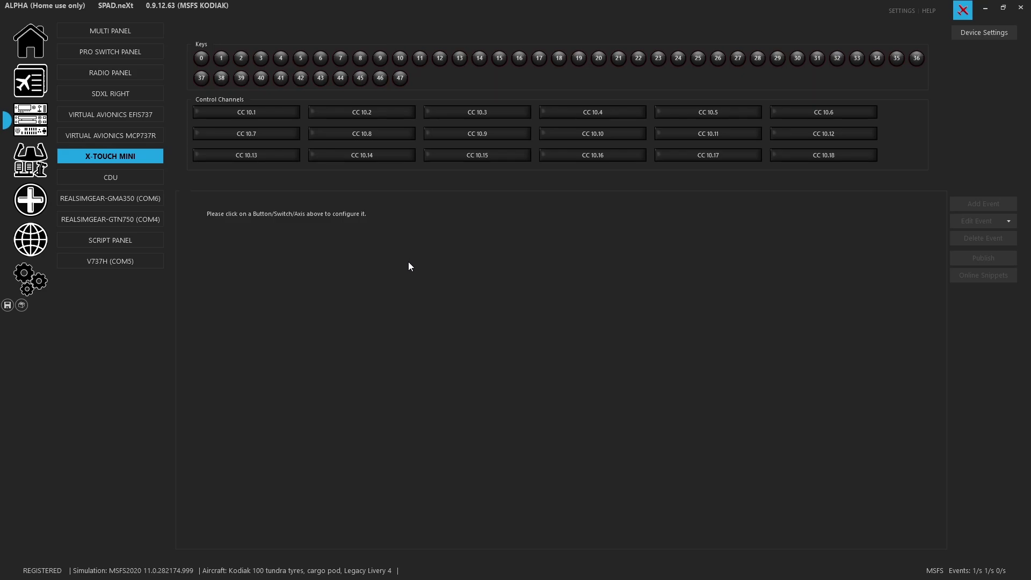
Check the MIDI device settings for the X-Touch Mini input and output support
{"action": "left_click", "coordinate": [29, 286]}
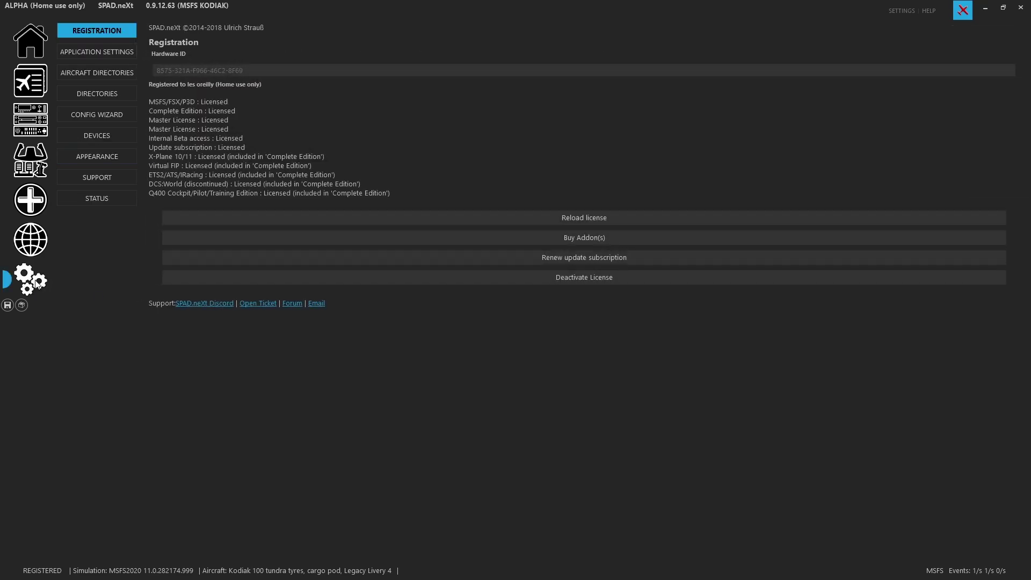
{"action": "left_click", "coordinate": [110, 139]}
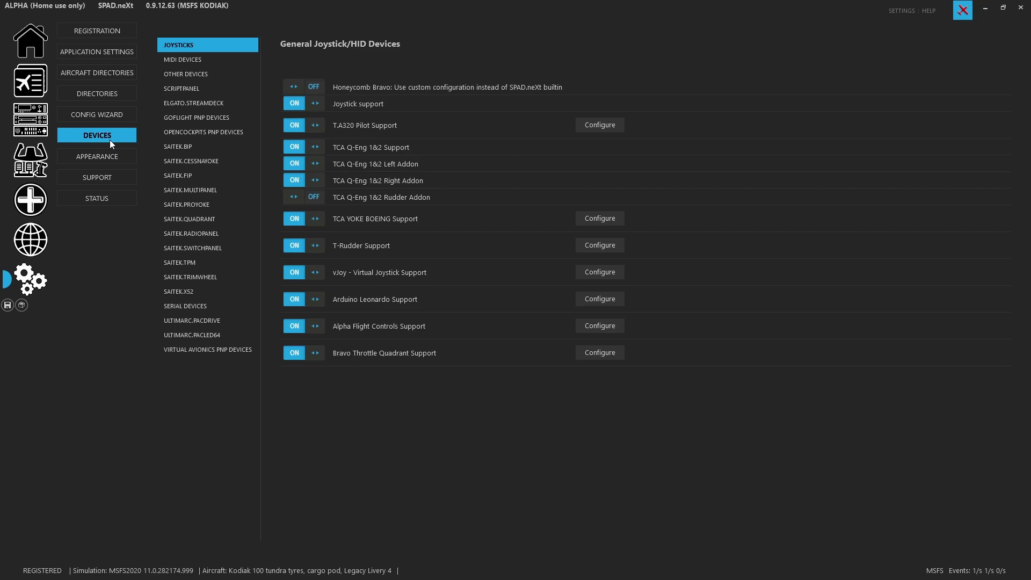
{"action": "left_click", "coordinate": [181, 60]}
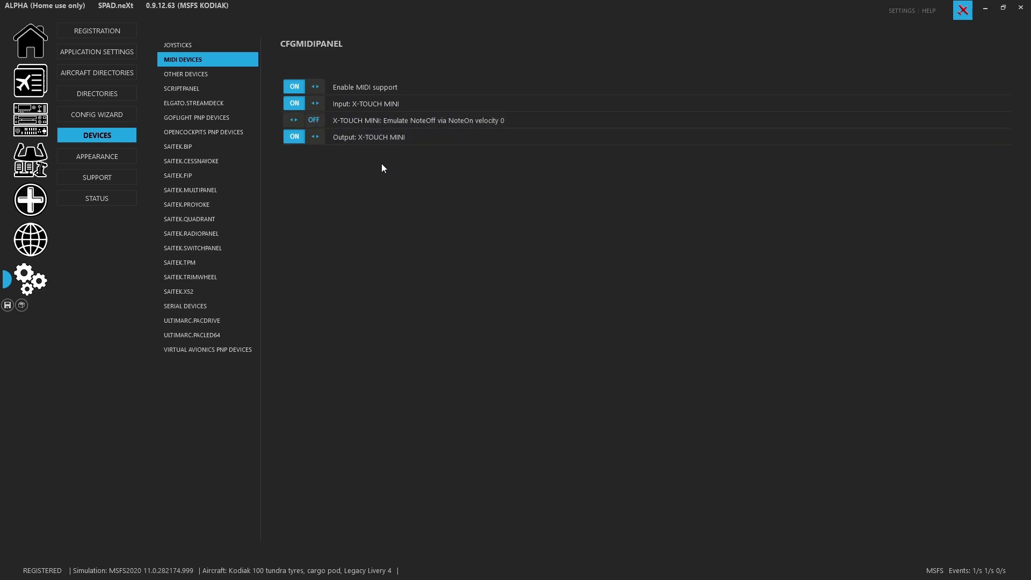
Return to the X-Touch Mini device page and view the events of control channel CC 10.1
{"action": "left_click", "coordinate": [32, 120]}
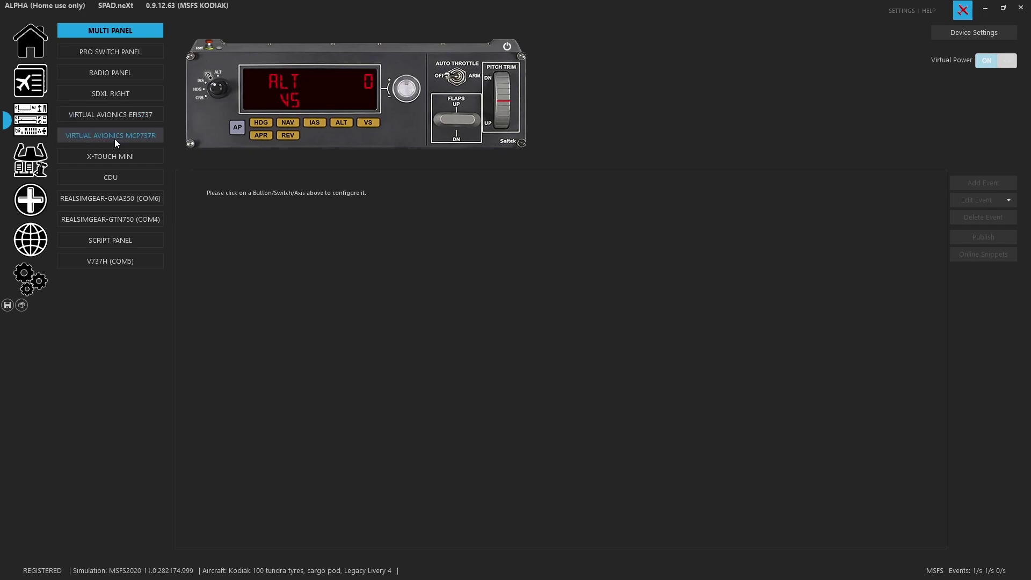
{"action": "left_click", "coordinate": [126, 158]}
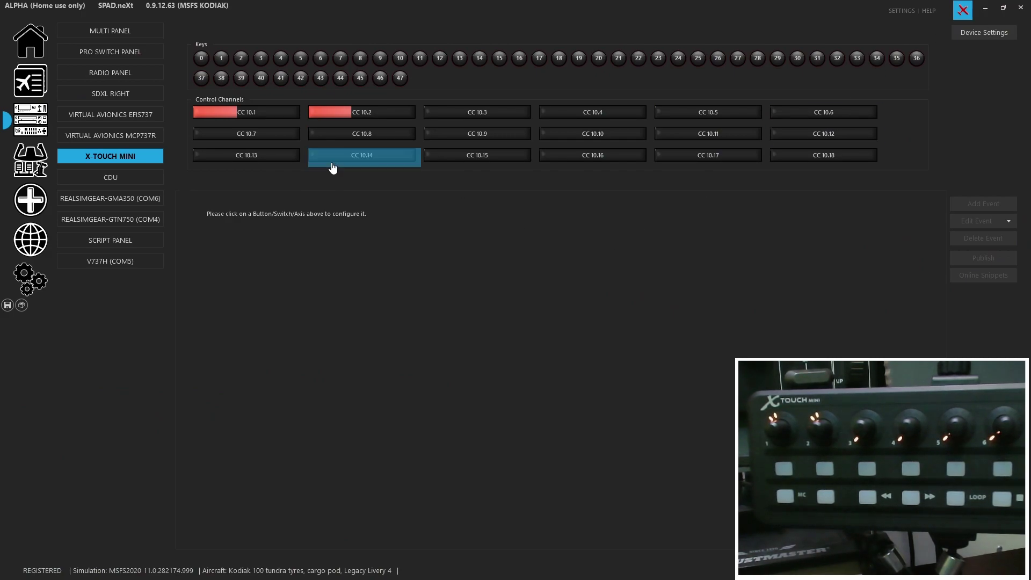
{"action": "left_click", "coordinate": [250, 124]}
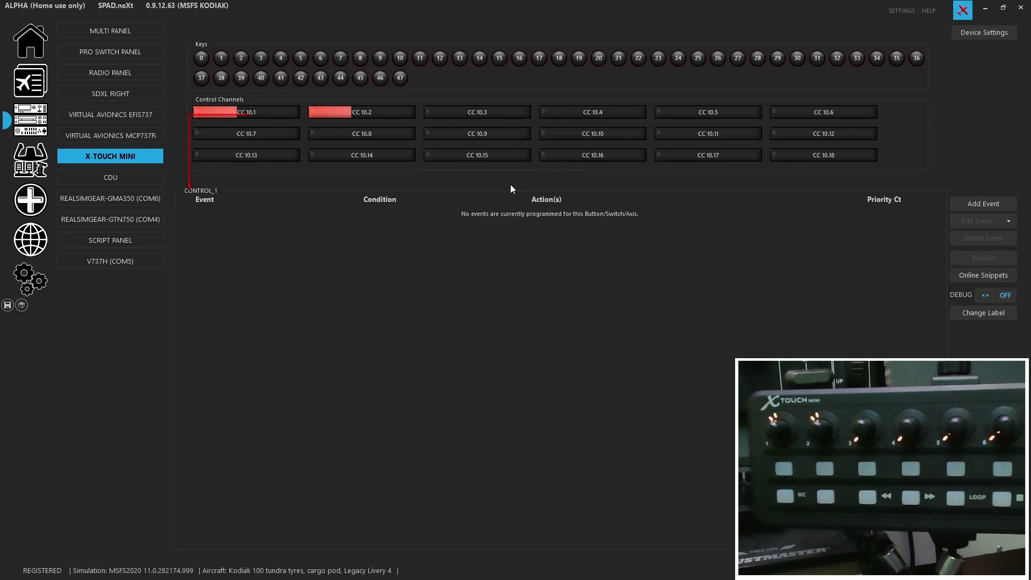
Add a Button pressed event to key 0 and start a Change Data value action for it
{"action": "left_click", "coordinate": [206, 67]}
{"action": "left_click", "coordinate": [974, 204]}
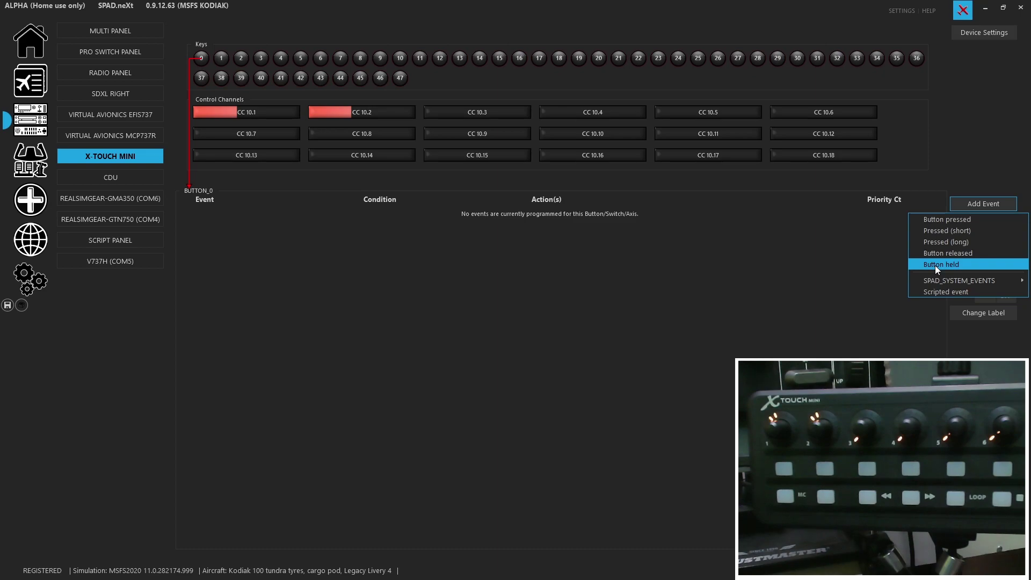
{"action": "left_click", "coordinate": [940, 221]}
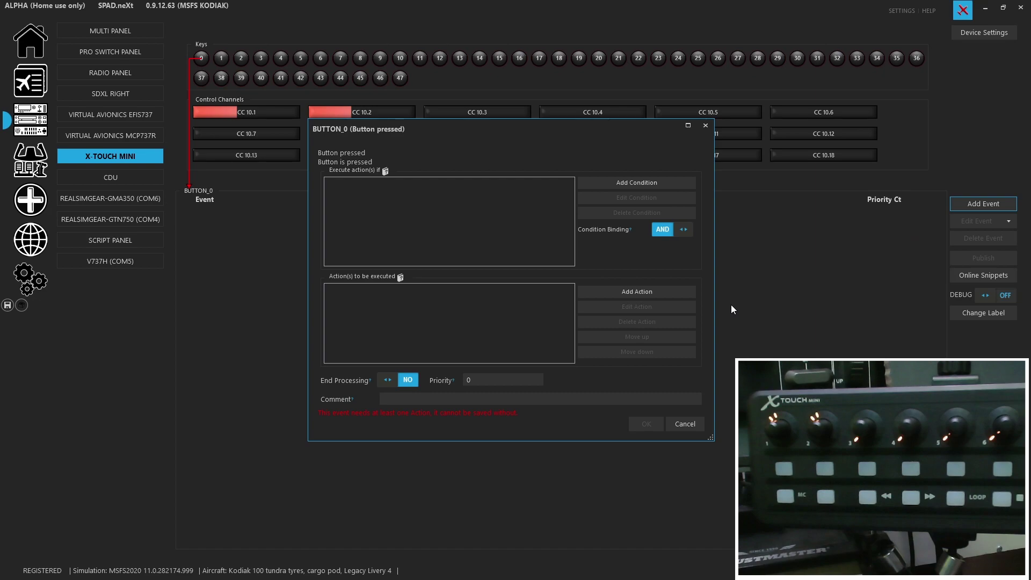
{"action": "left_click", "coordinate": [639, 293]}
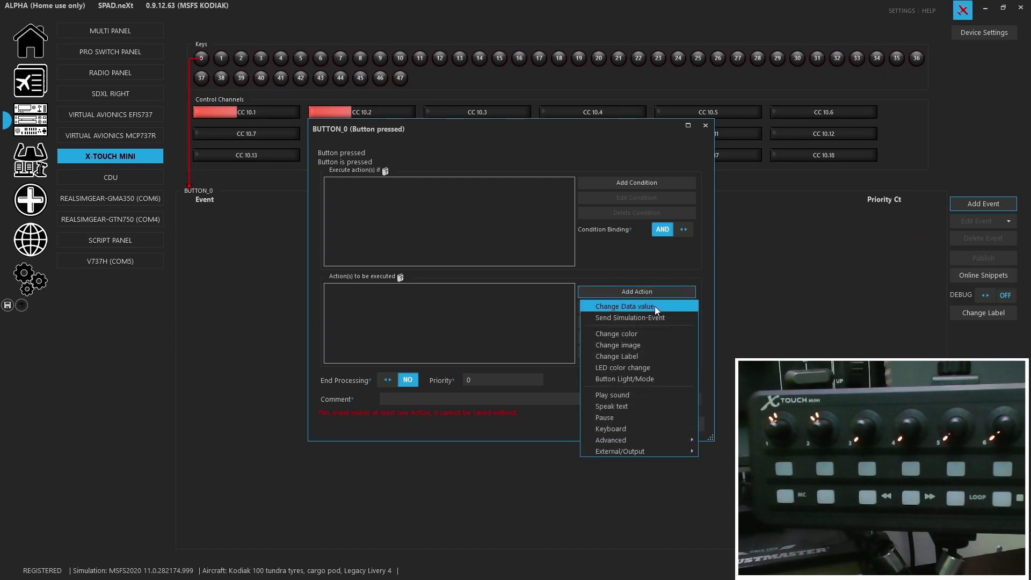
{"action": "left_click", "coordinate": [655, 306]}
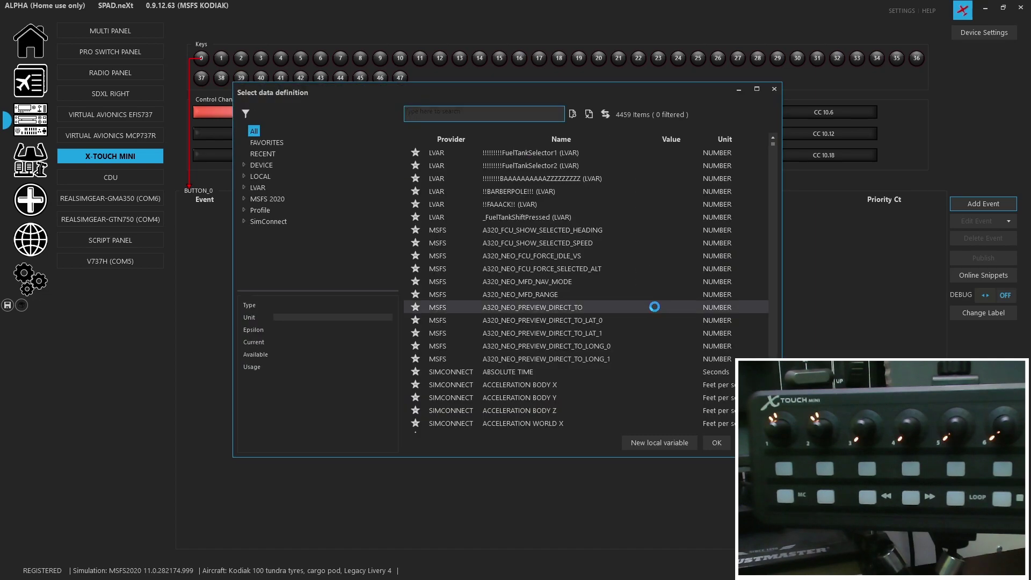
Create the local variable HDGSPDKNOB as a Number with default value 0 and the No decimal (0) display normalizer
{"action": "left_click", "coordinate": [665, 444]}
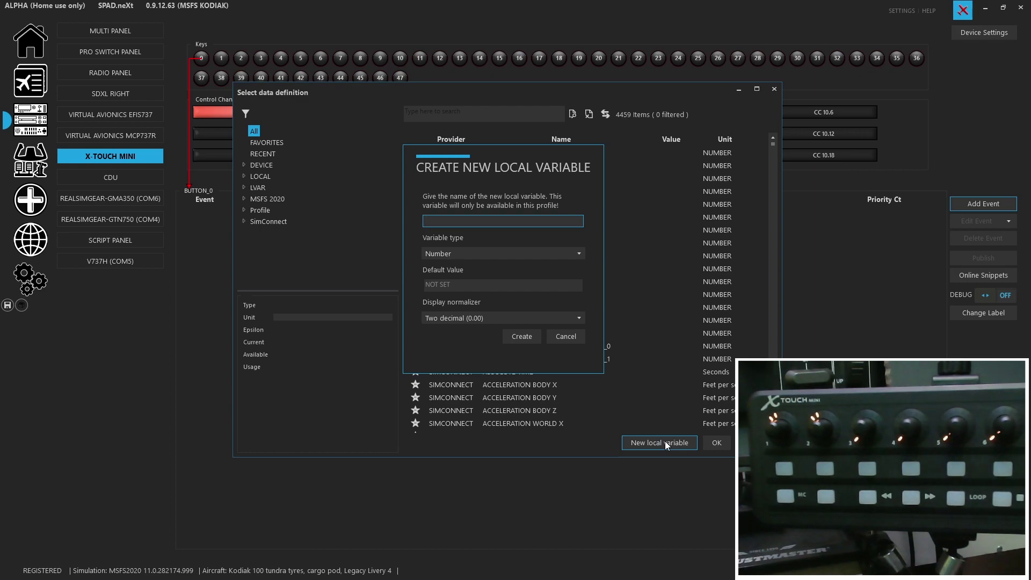
{"action": "type", "text": "HDGSPDKNOB"}
{"action": "left_click", "coordinate": [488, 255]}
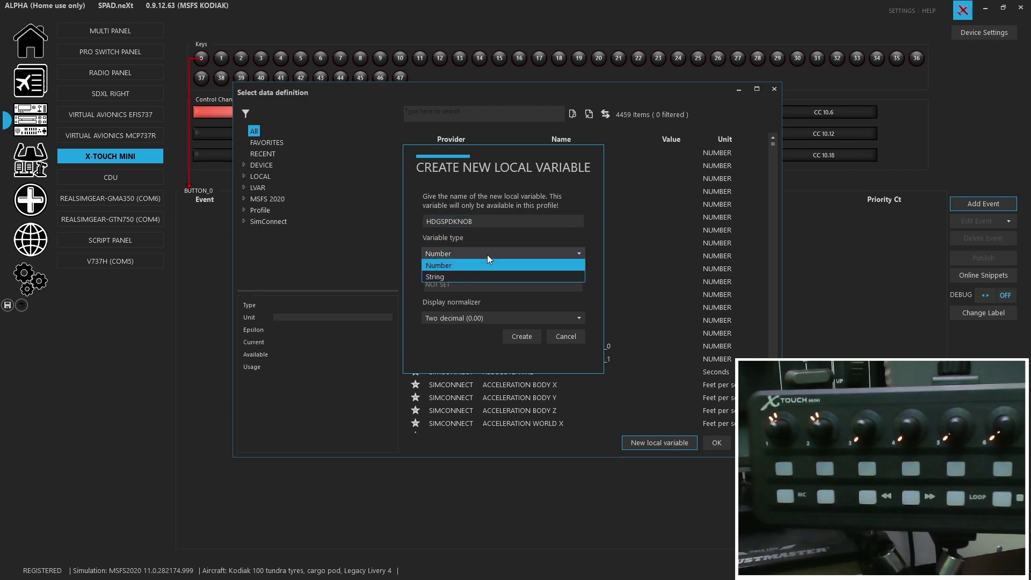
{"action": "left_click", "coordinate": [489, 265]}
{"action": "left_click", "coordinate": [480, 287]}
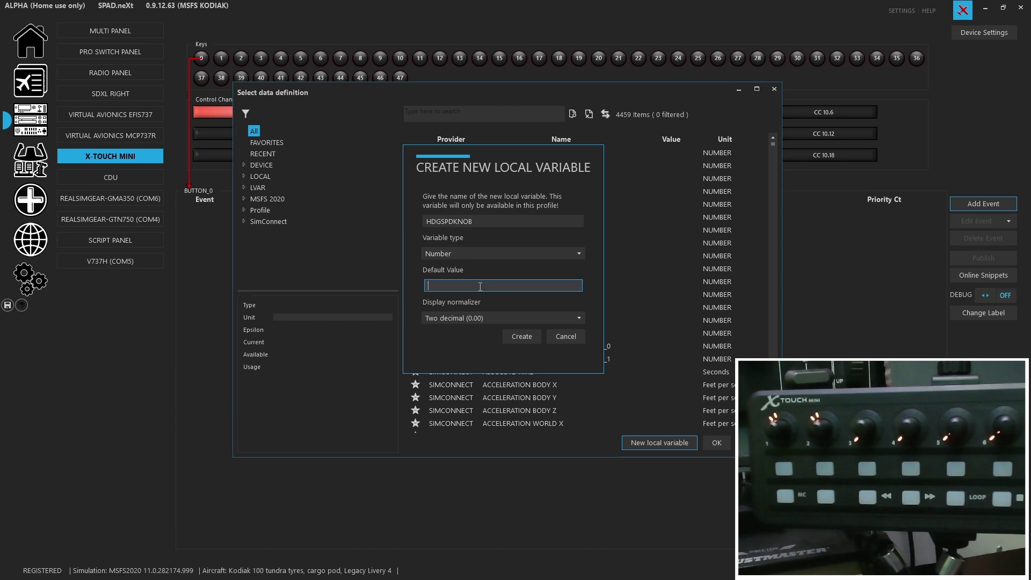
{"action": "type", "text": "0"}
{"action": "left_click", "coordinate": [476, 318]}
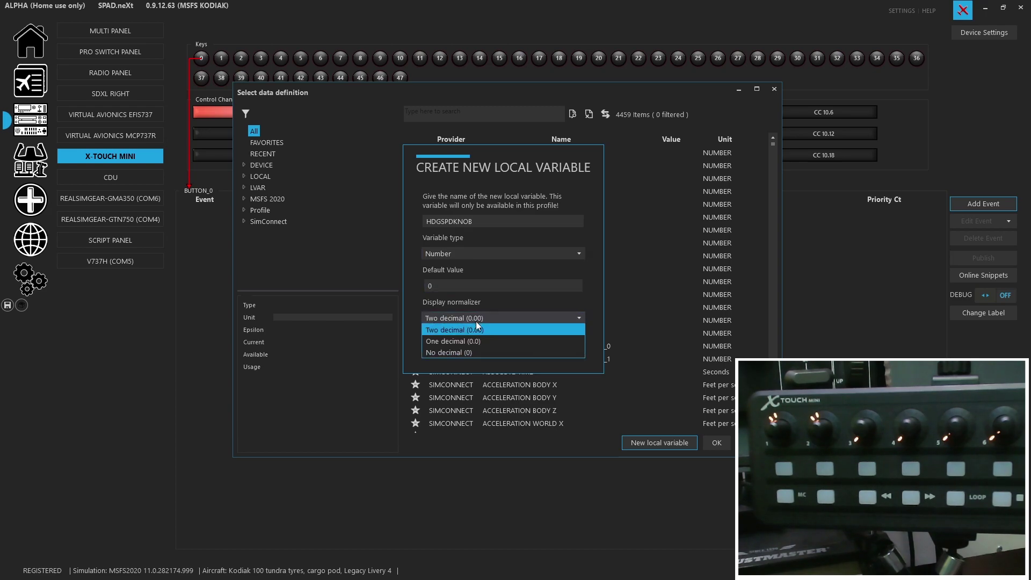
{"action": "left_click", "coordinate": [479, 353]}
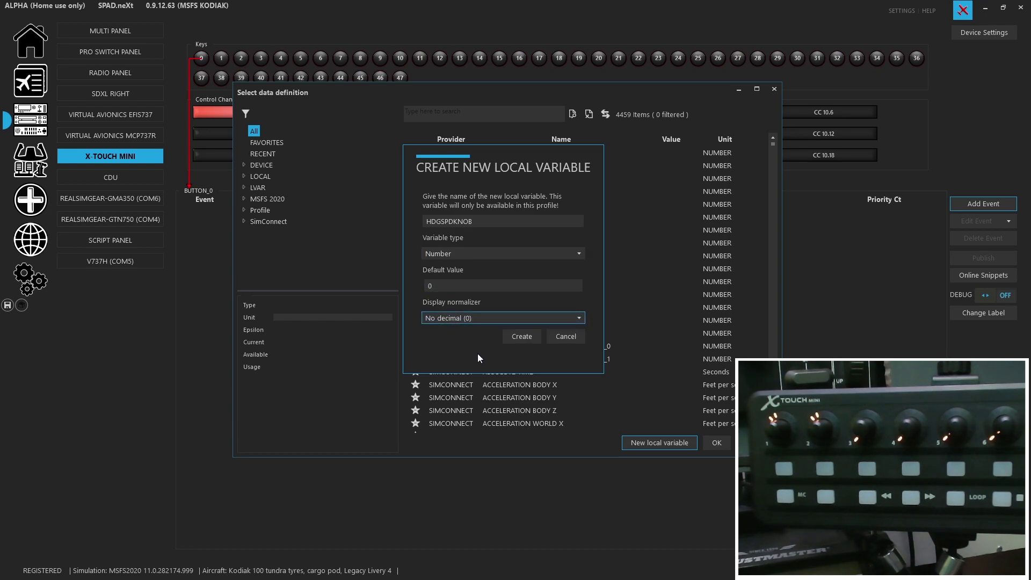
{"action": "left_click", "coordinate": [524, 337]}
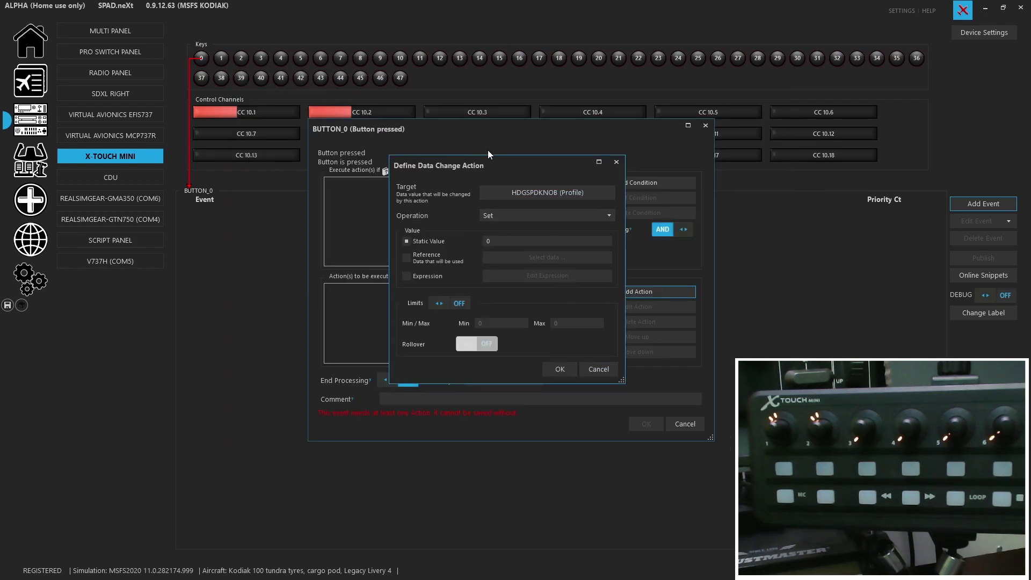
Set the HDGSPDKNOB data change operation to Increment with a static value of 1
{"action": "left_click", "coordinate": [514, 218]}
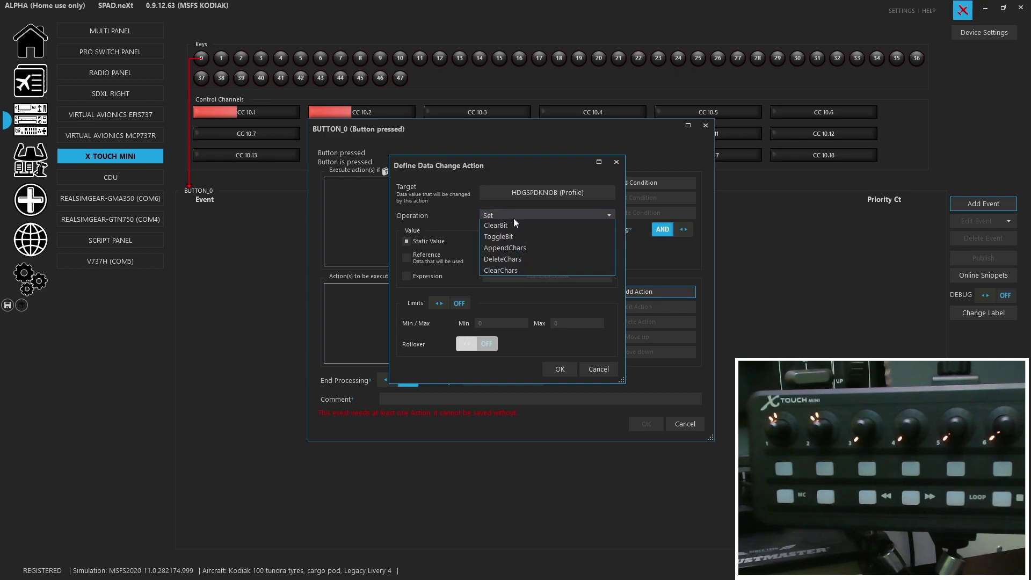
{"action": "left_click", "coordinate": [514, 236]}
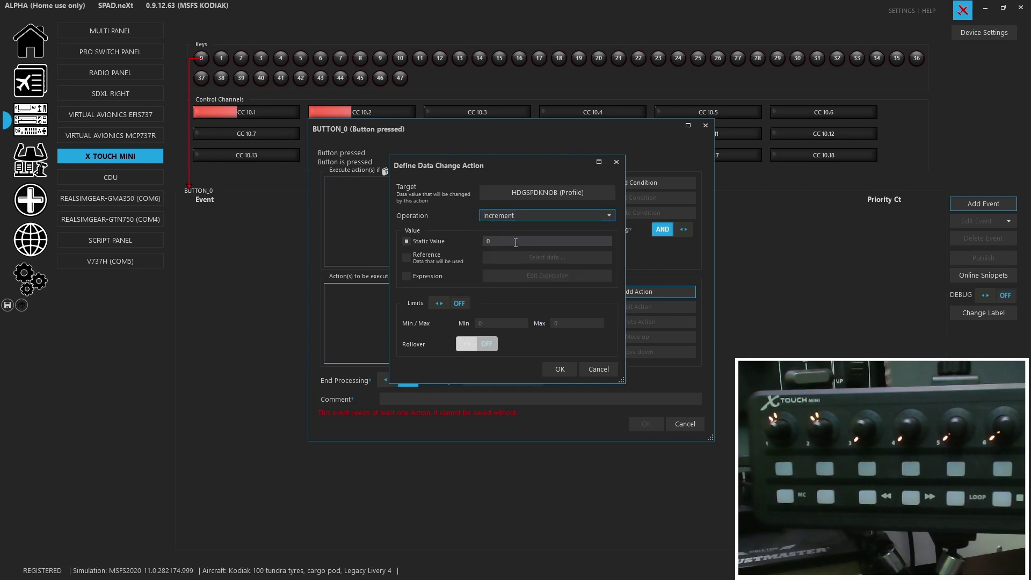
{"action": "left_click", "coordinate": [515, 243]}
{"action": "type", "text": "1"}
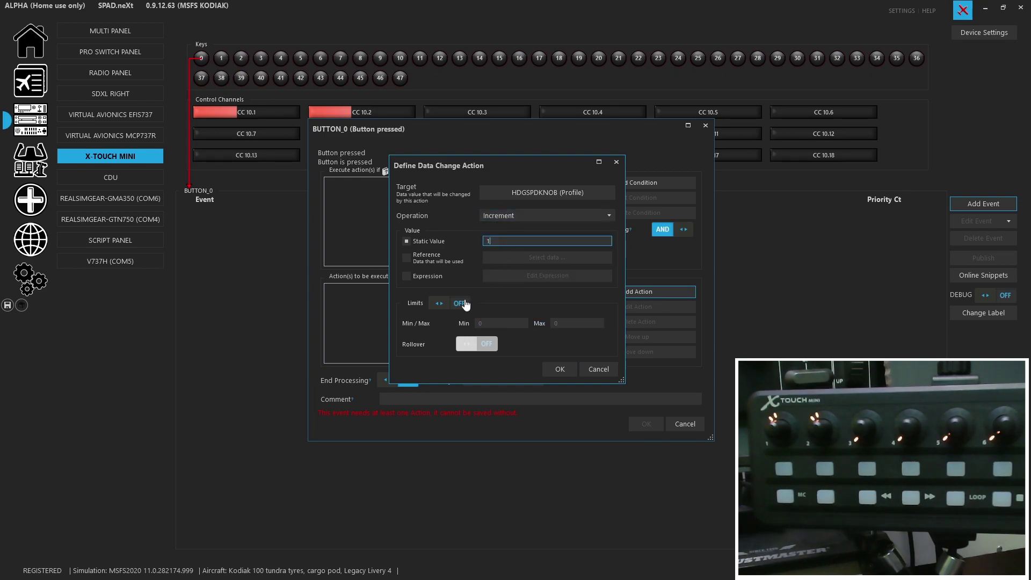
Enable limits with a maximum of 1 and rollover for the HDGSPDKNOB action, and save the key 0 event
{"action": "left_click", "coordinate": [460, 304]}
{"action": "left_click", "coordinate": [556, 323]}
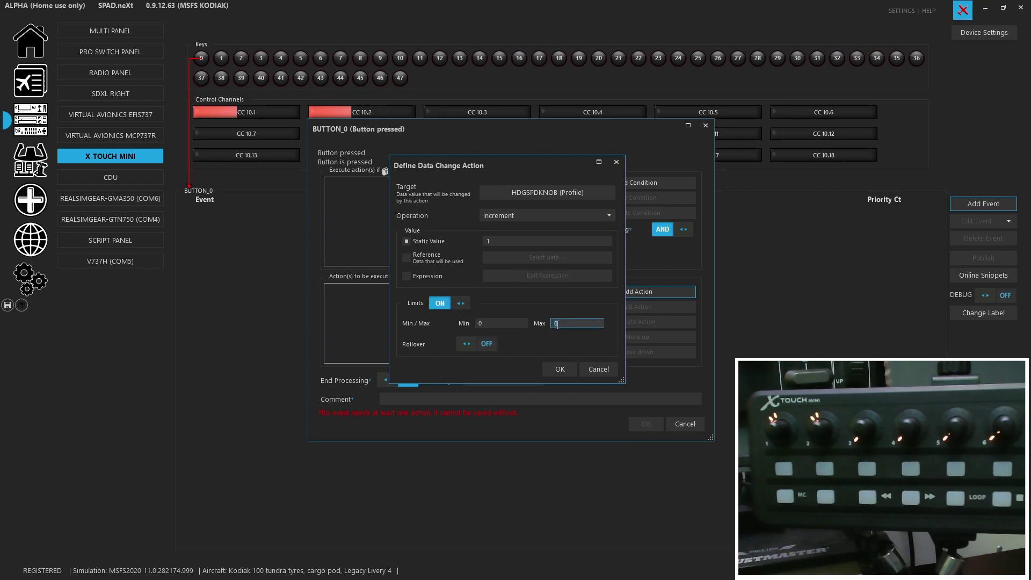
{"action": "type", "text": "1"}
{"action": "left_click", "coordinate": [483, 347]}
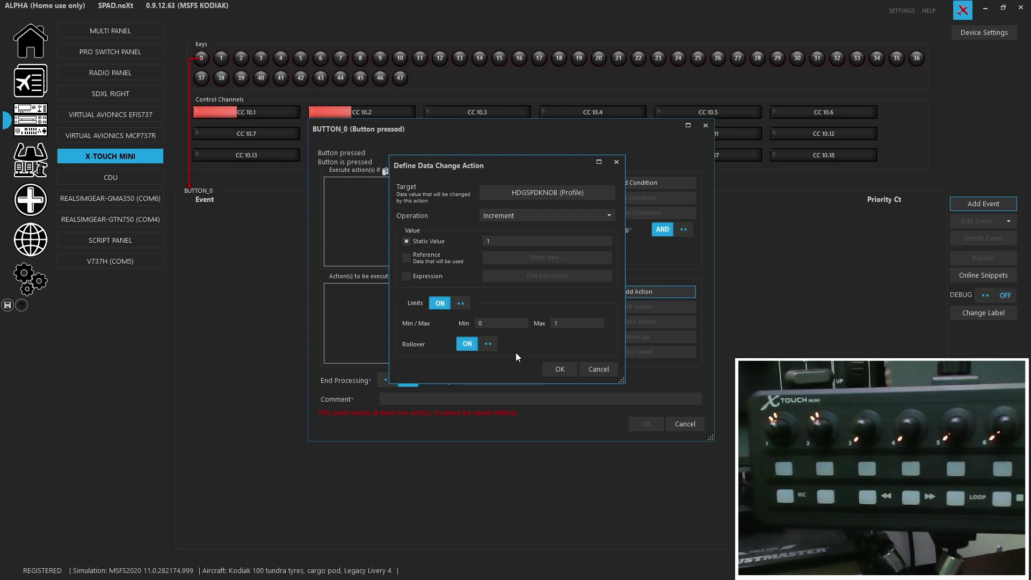
{"action": "left_click", "coordinate": [553, 370]}
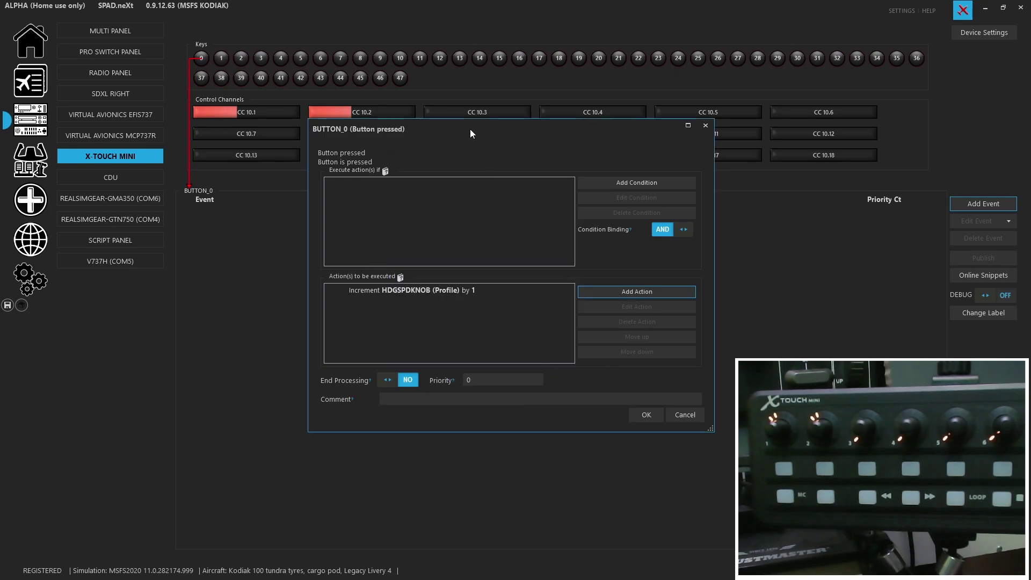
{"action": "left_click_drag", "start_coordinate": [469, 129], "coordinate": [319, 194]}
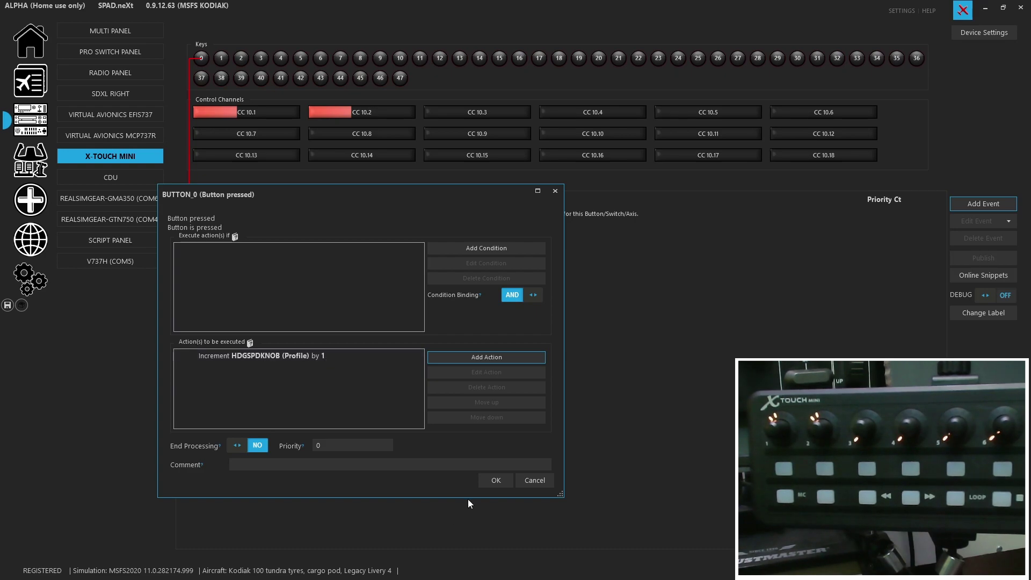
{"action": "left_click", "coordinate": [491, 480]}
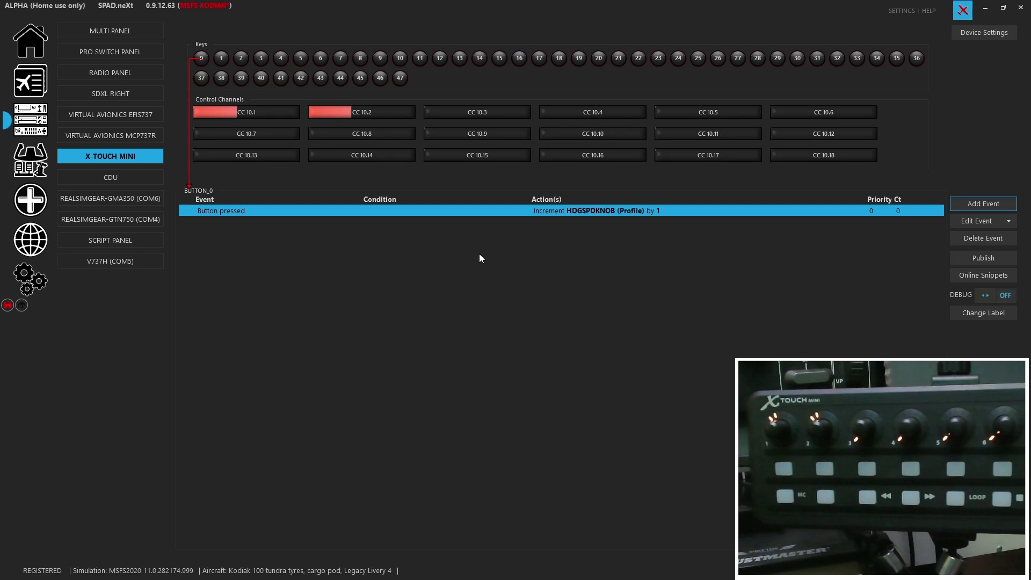
Add a Button pressed event to key 1 and start a Change Data value action for it
{"action": "left_click", "coordinate": [222, 59]}
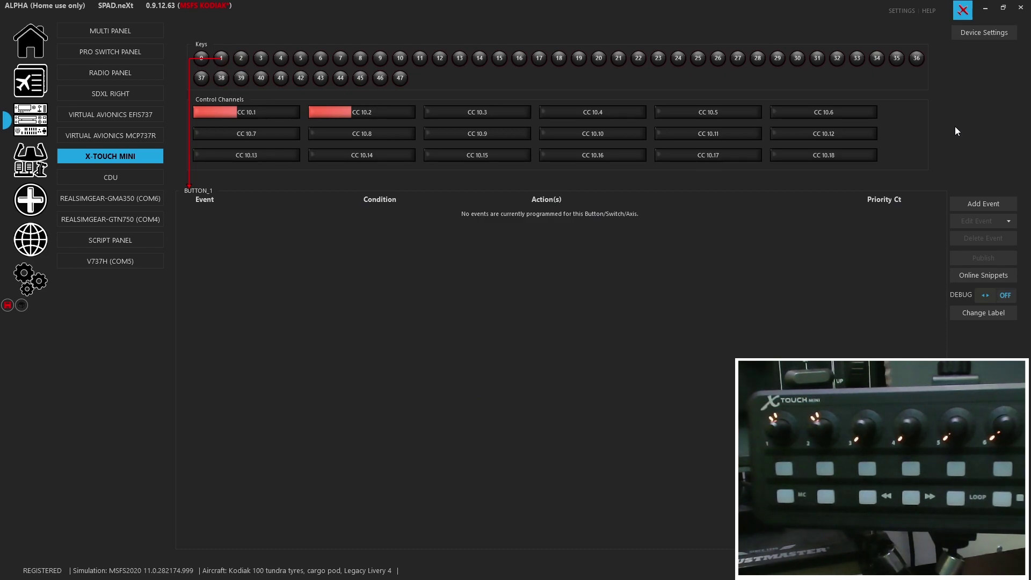
{"action": "left_click", "coordinate": [983, 198]}
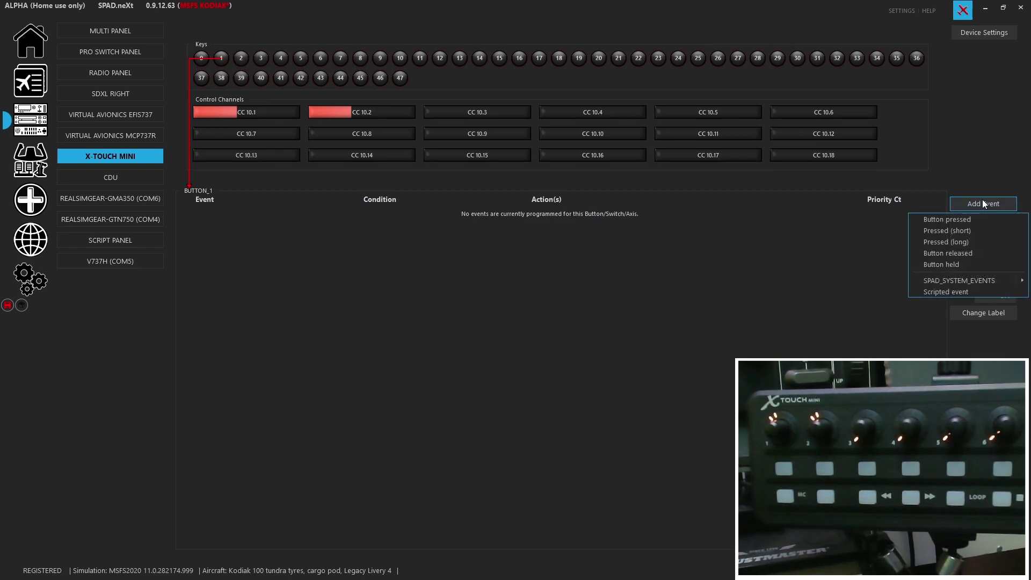
{"action": "left_click", "coordinate": [960, 218]}
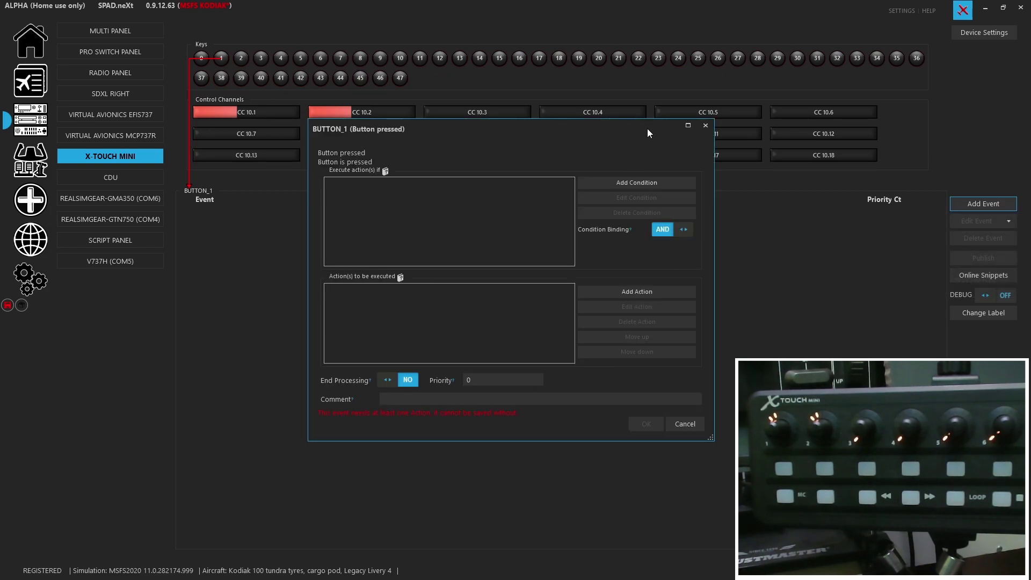
{"action": "left_click_drag", "start_coordinate": [647, 128], "coordinate": [545, 146]}
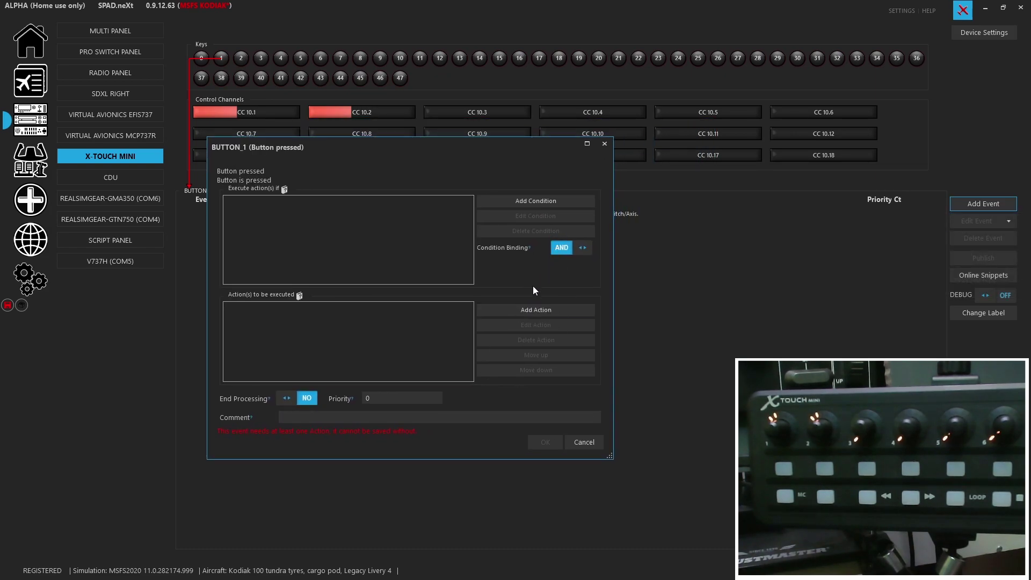
{"action": "left_click", "coordinate": [528, 310]}
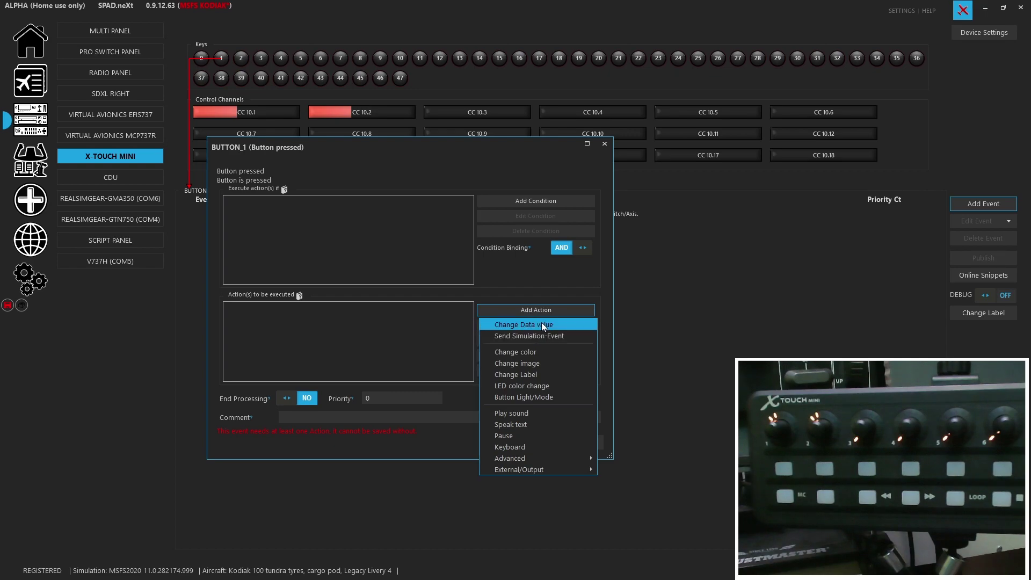
{"action": "left_click", "coordinate": [541, 322]}
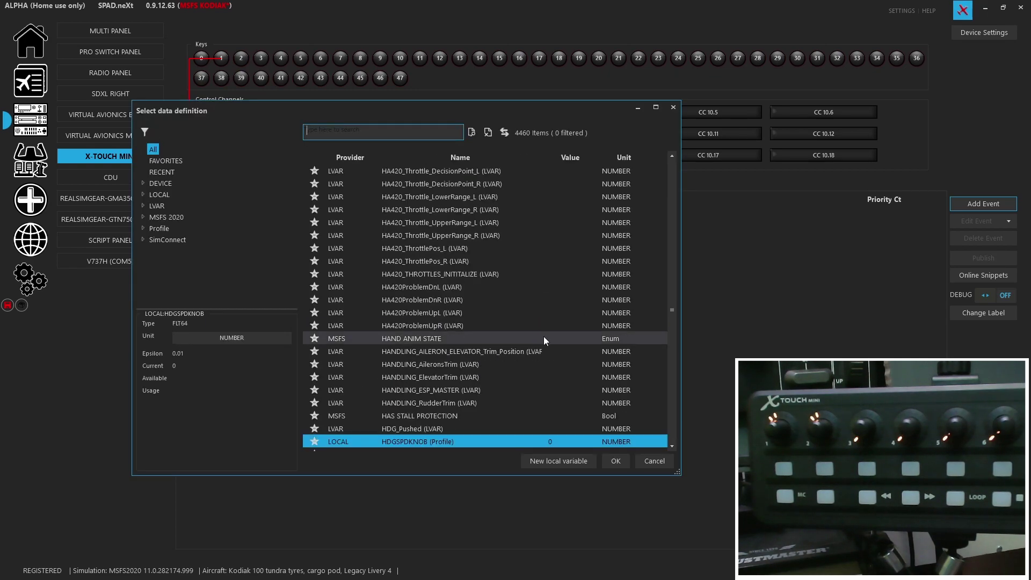
Create the local variable ALTKNOB as a Number with default value 0 and the No decimal (0) display normalizer
{"action": "left_click", "coordinate": [537, 461]}
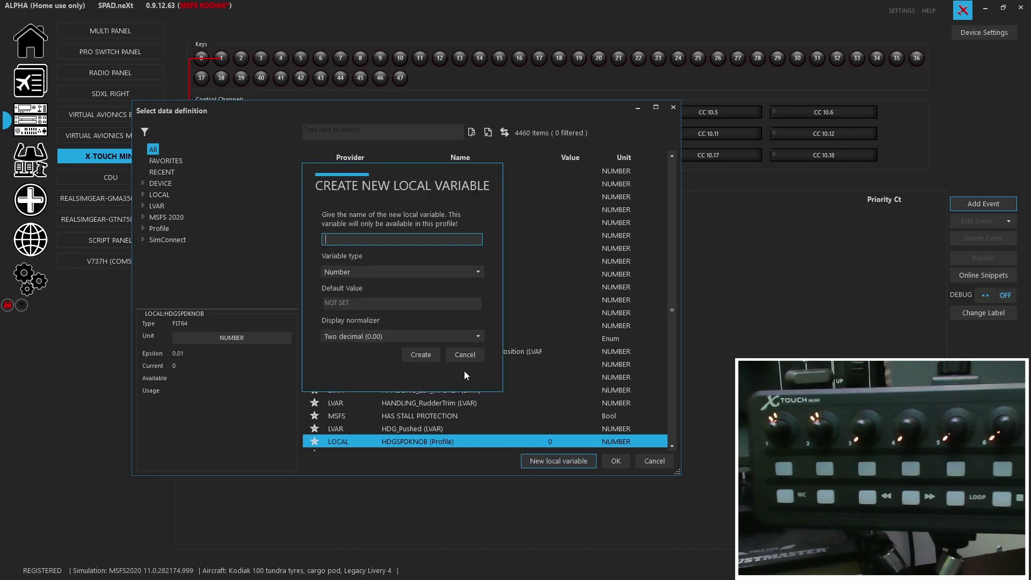
{"action": "type", "text": "ALTKNOB"}
{"action": "left_click", "coordinate": [378, 276]}
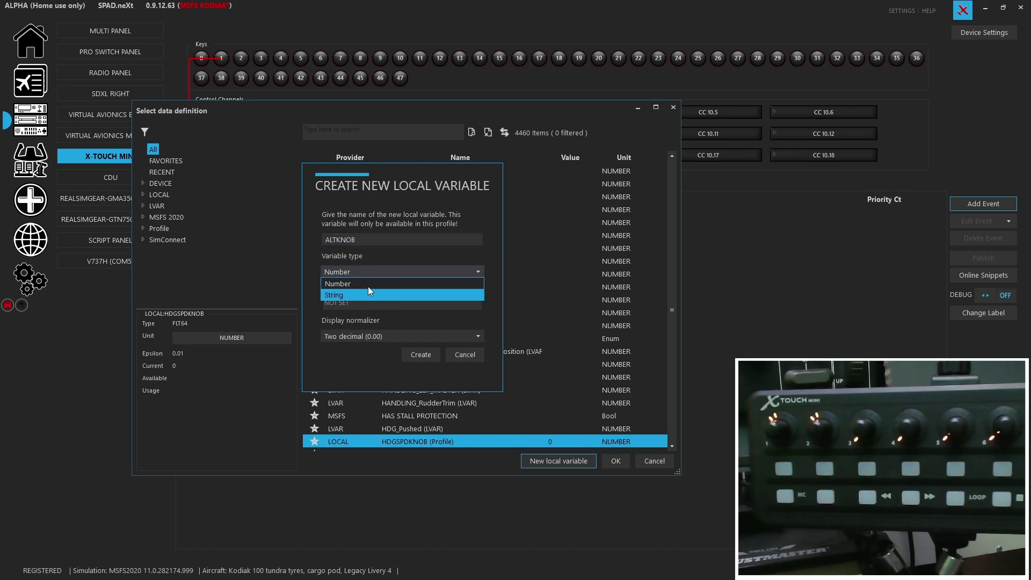
{"action": "left_click", "coordinate": [367, 282]}
{"action": "left_click", "coordinate": [367, 304]}
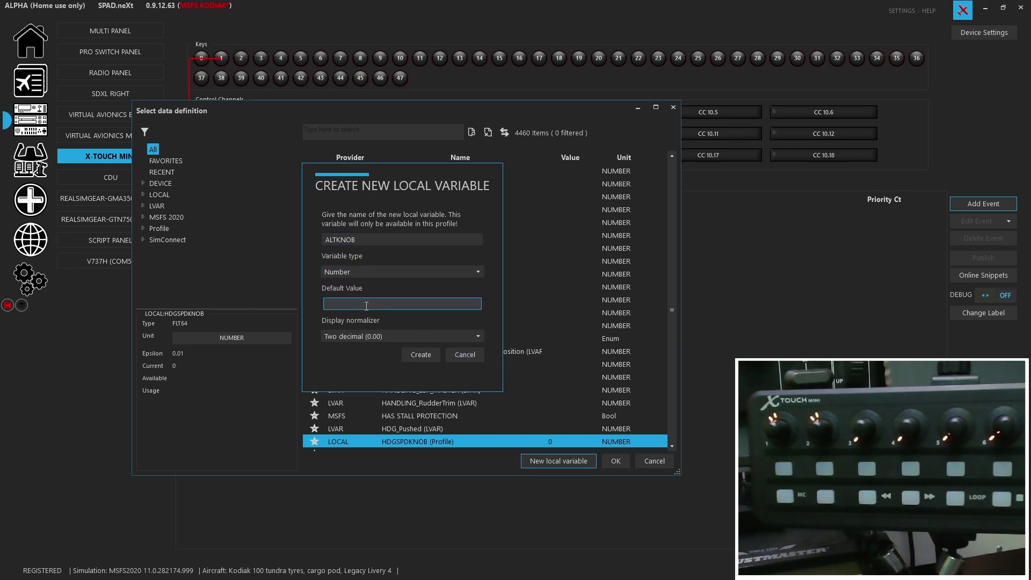
{"action": "type", "text": "0"}
{"action": "left_click", "coordinate": [372, 337]}
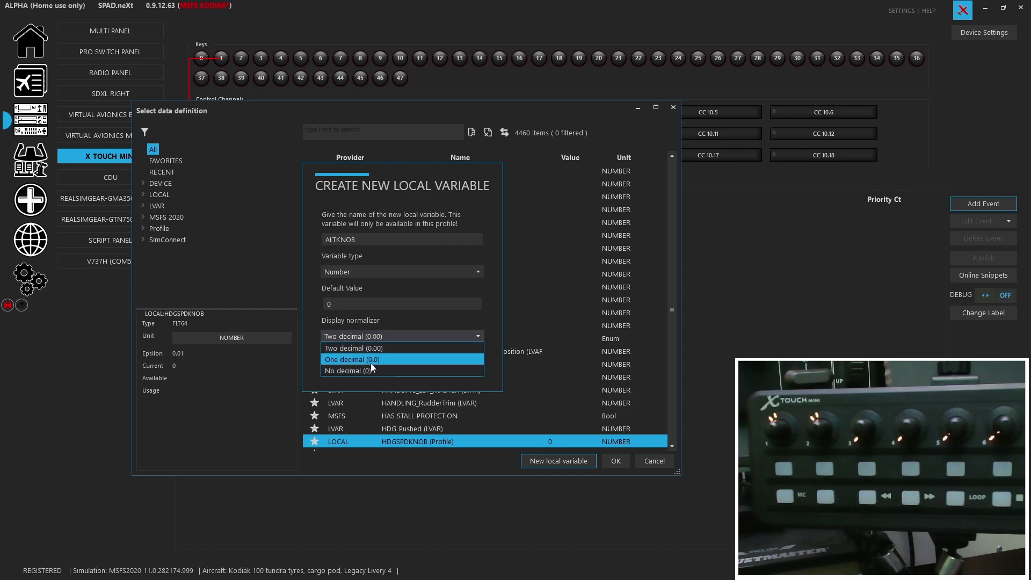
{"action": "left_click", "coordinate": [369, 371]}
{"action": "left_click", "coordinate": [418, 354]}
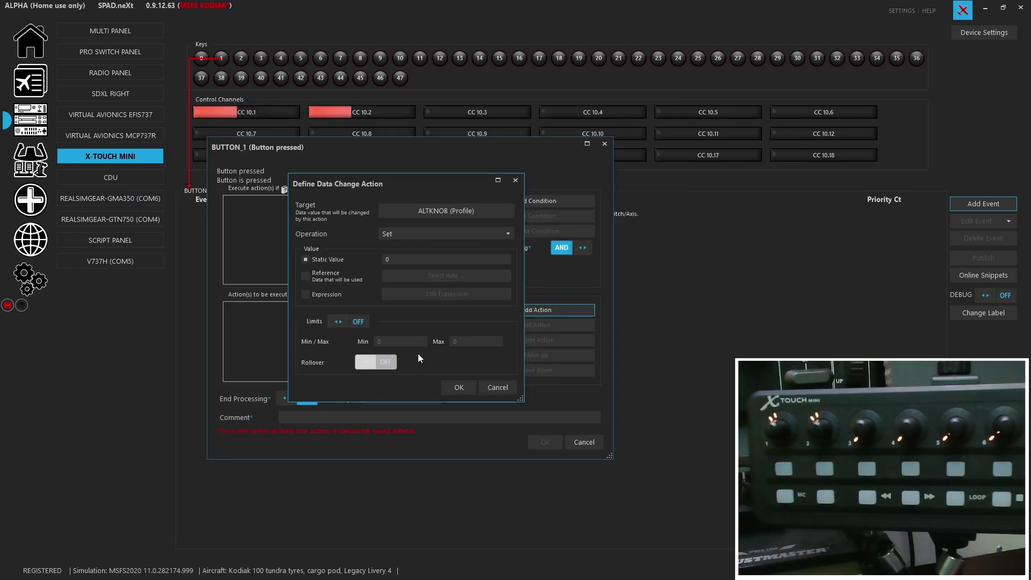
Set the ALTKNOB data change operation to Increment with a static value of 1
{"action": "left_click", "coordinate": [418, 234]}
{"action": "left_click", "coordinate": [418, 260]}
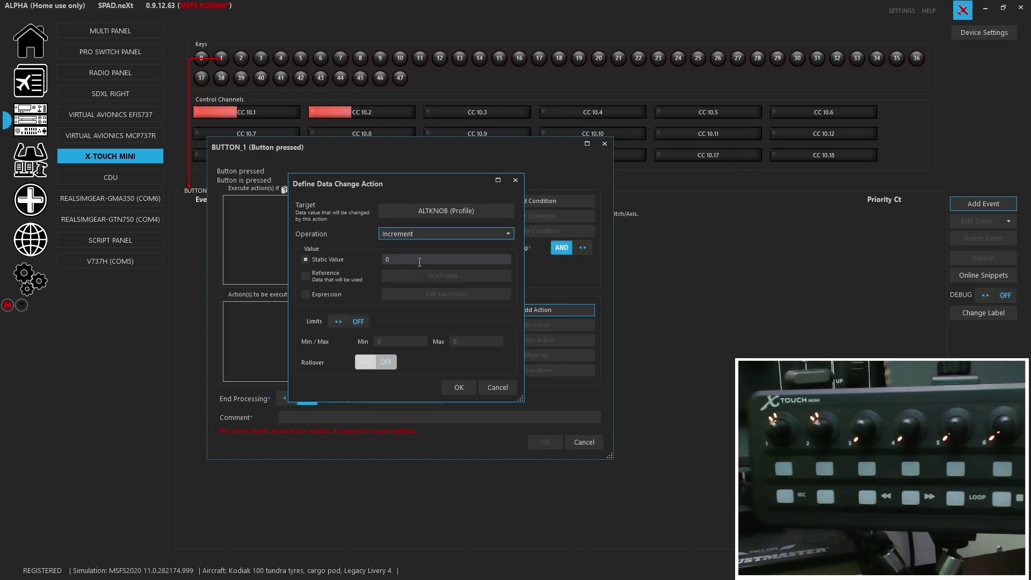
{"action": "left_click", "coordinate": [413, 261]}
{"action": "type", "text": "1"}
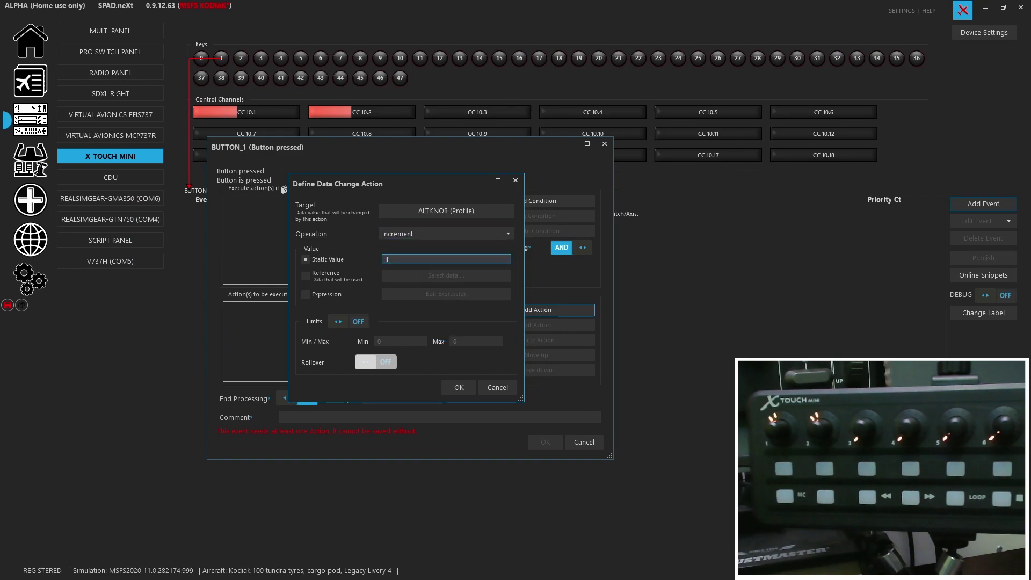
Enable limits with a maximum of 1 and rollover for the ALTKNOB action, and save the key 1 event
{"action": "left_click", "coordinate": [354, 321]}
{"action": "left_click", "coordinate": [476, 342]}
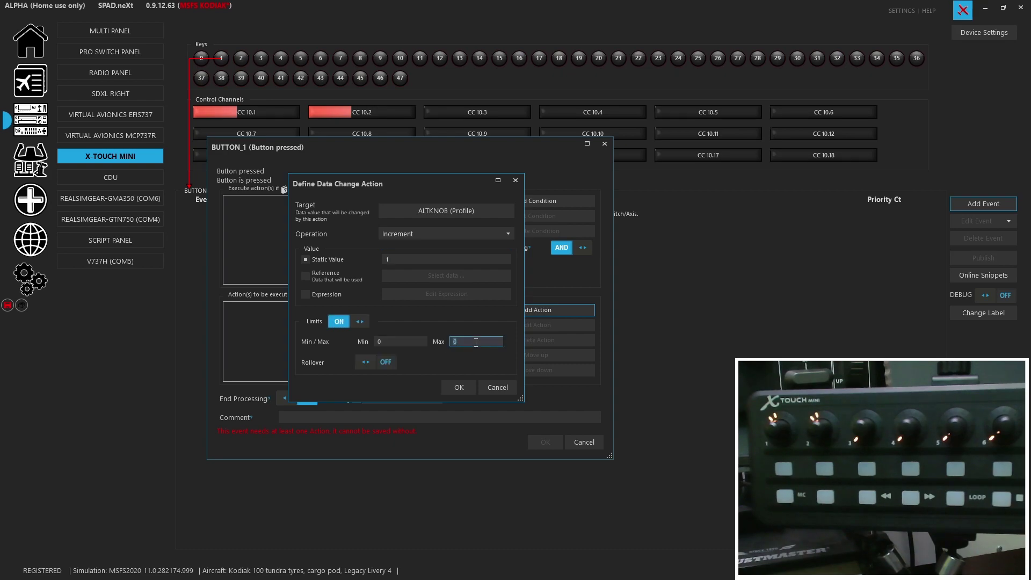
{"action": "type", "text": "1"}
{"action": "left_click", "coordinate": [386, 362]}
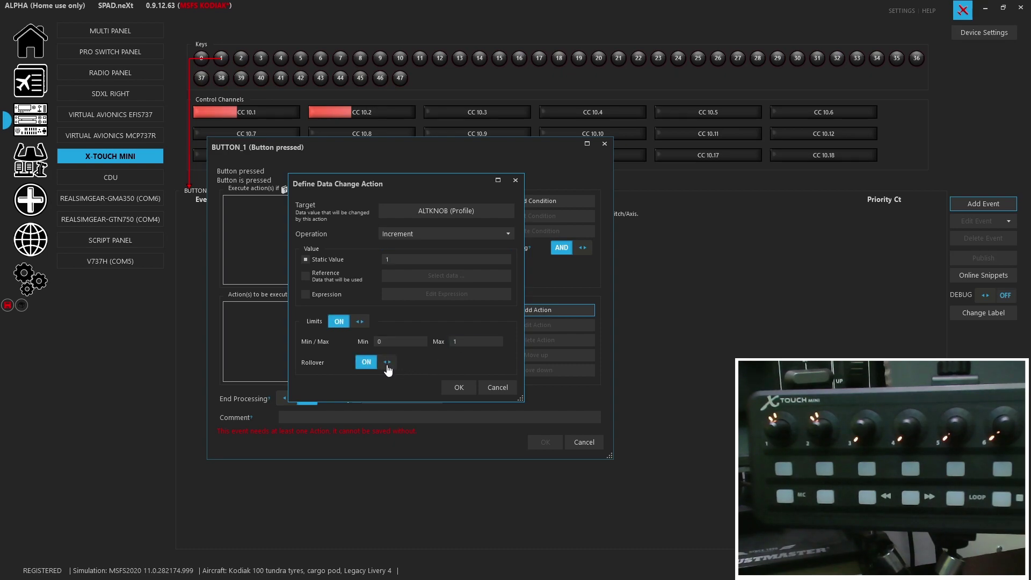
{"action": "left_click", "coordinate": [448, 392]}
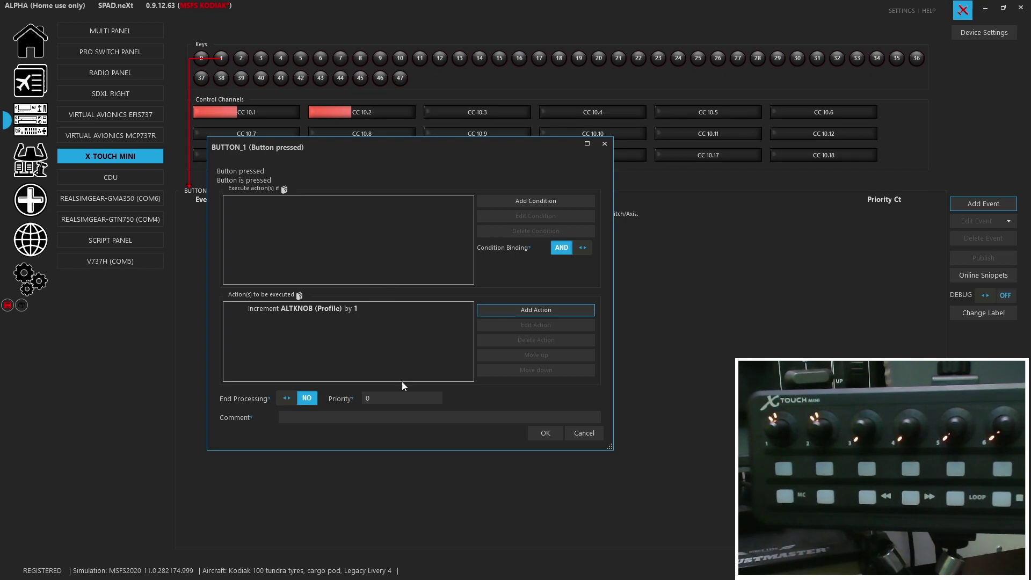
{"action": "left_click", "coordinate": [530, 428]}
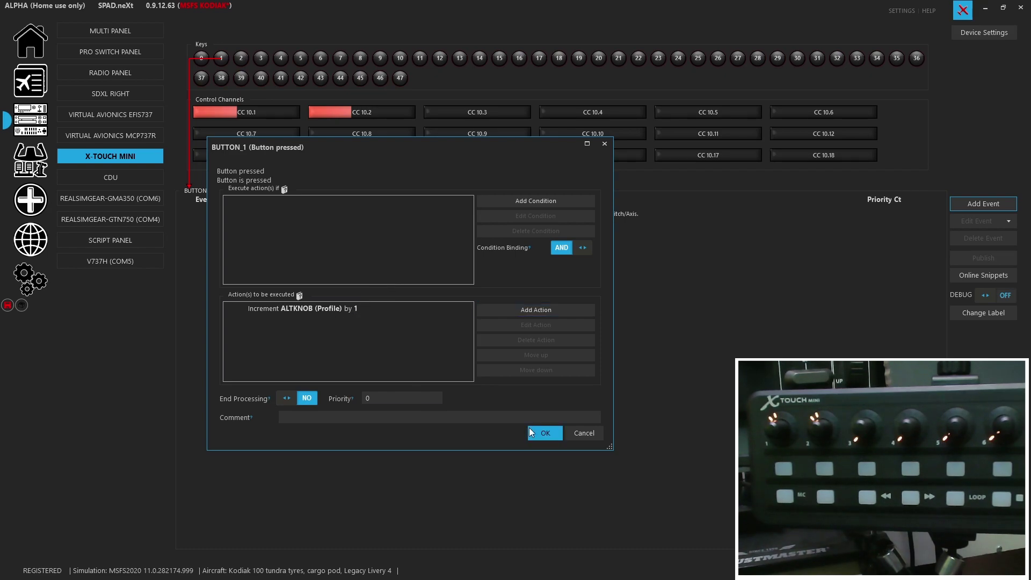
{"action": "left_click", "coordinate": [529, 432]}
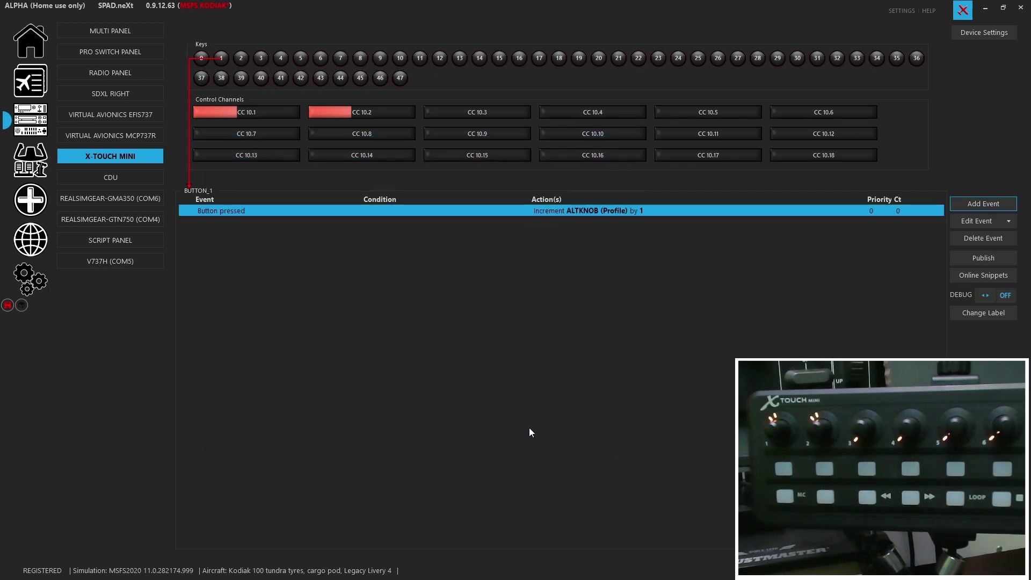
Start a Tuner: Clockwise event for control channel CC 10.1
{"action": "left_click", "coordinate": [252, 116]}
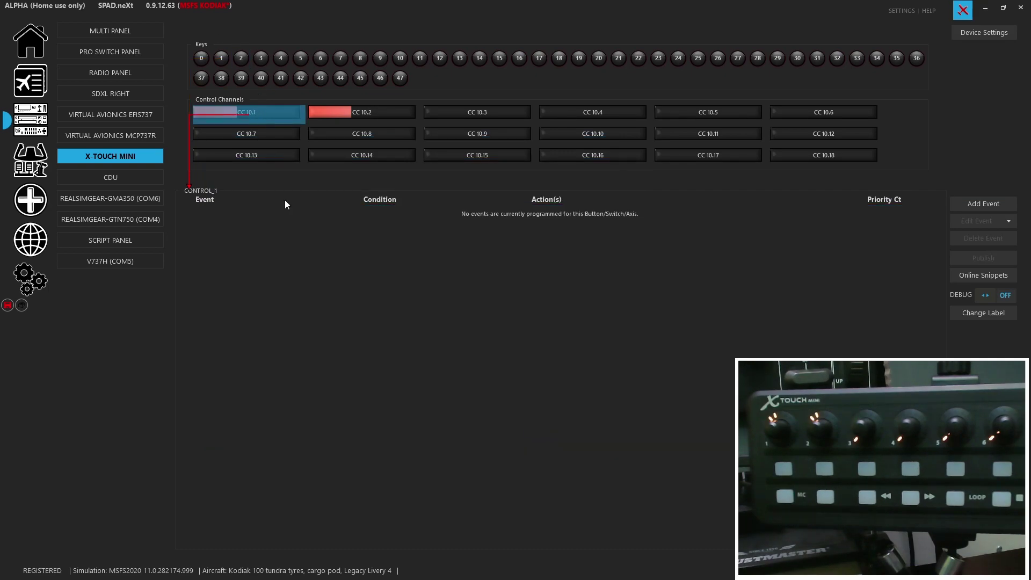
{"action": "left_click", "coordinate": [965, 202]}
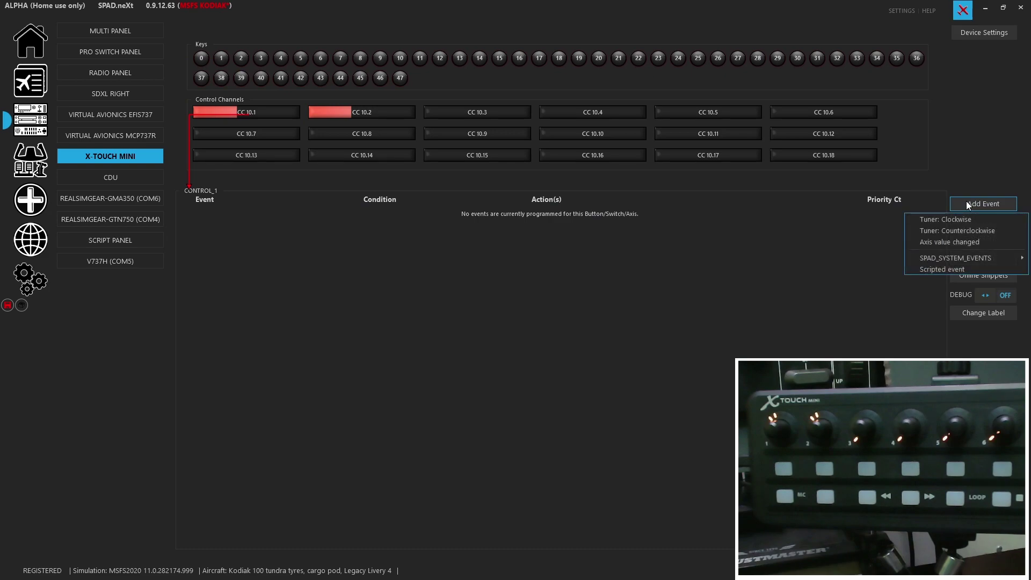
{"action": "left_click", "coordinate": [937, 217]}
{"action": "left_click_drag", "start_coordinate": [569, 99], "coordinate": [486, 104]}
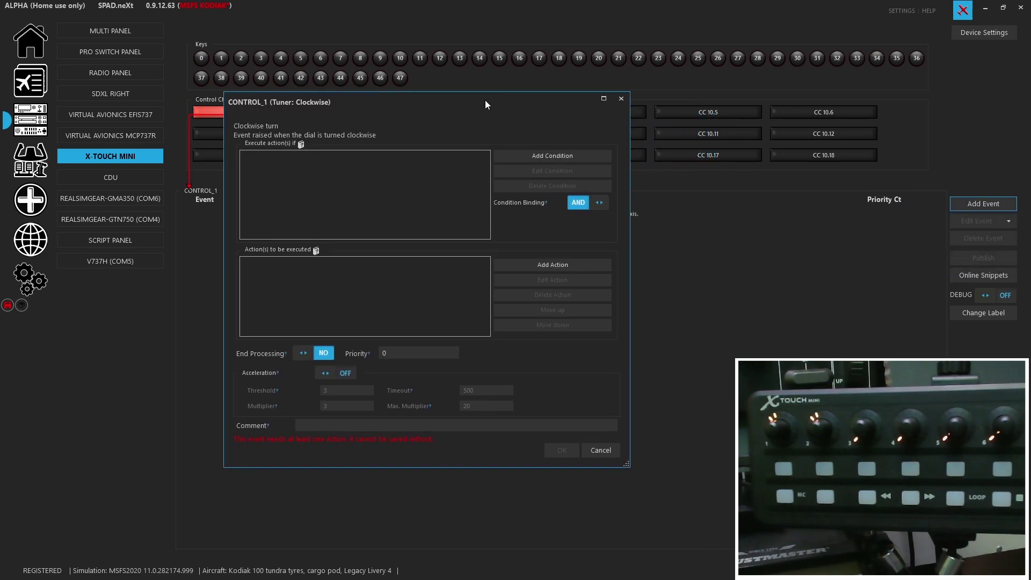
Add a condition to the clockwise event that HDGSPDKNOB (Profile) equals the static value 0
{"action": "left_click", "coordinate": [539, 160]}
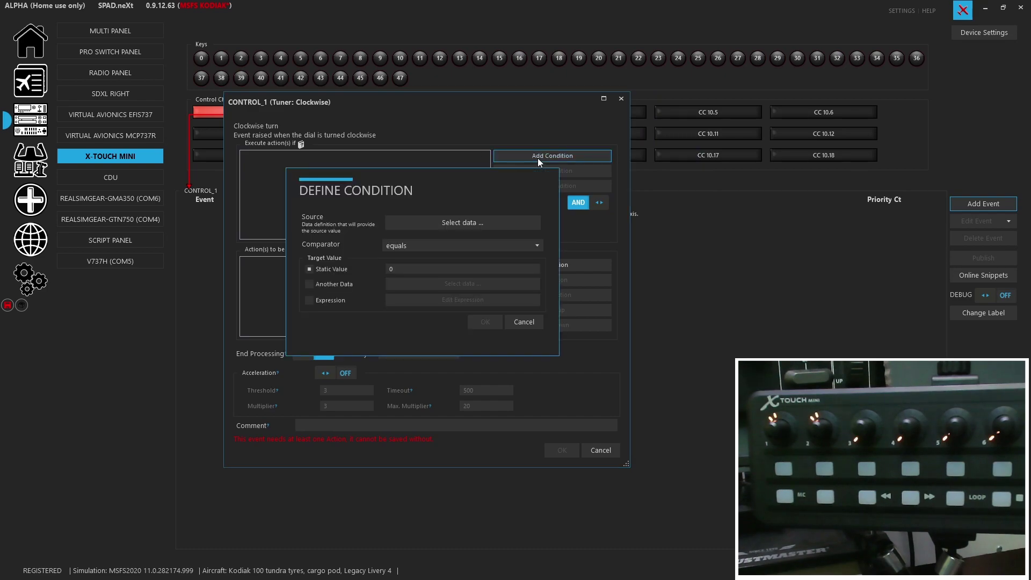
{"action": "left_click", "coordinate": [466, 226]}
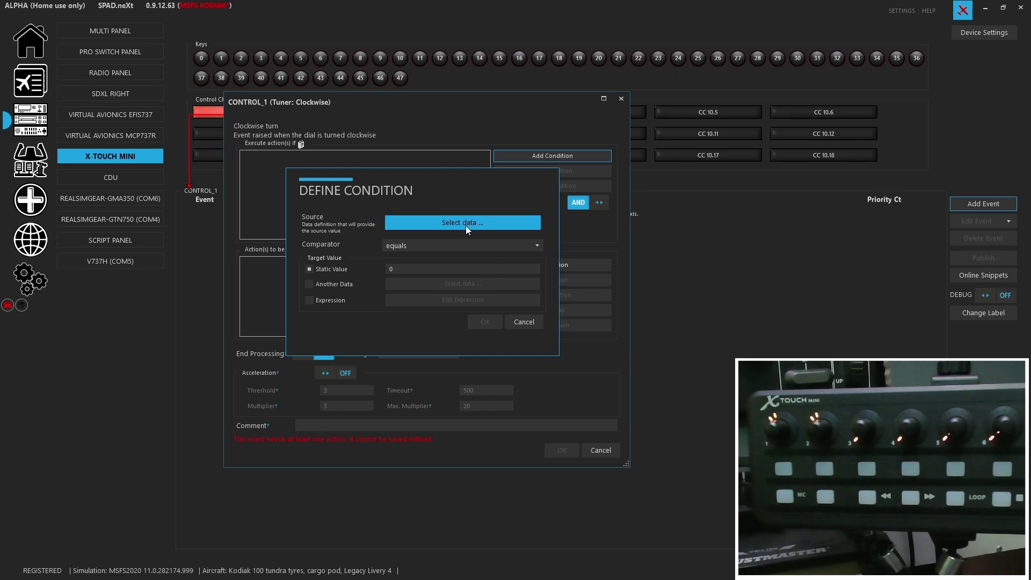
{"action": "scroll", "coordinate": [482, 343], "scroll_direction": "down", "scroll_amount": 1}
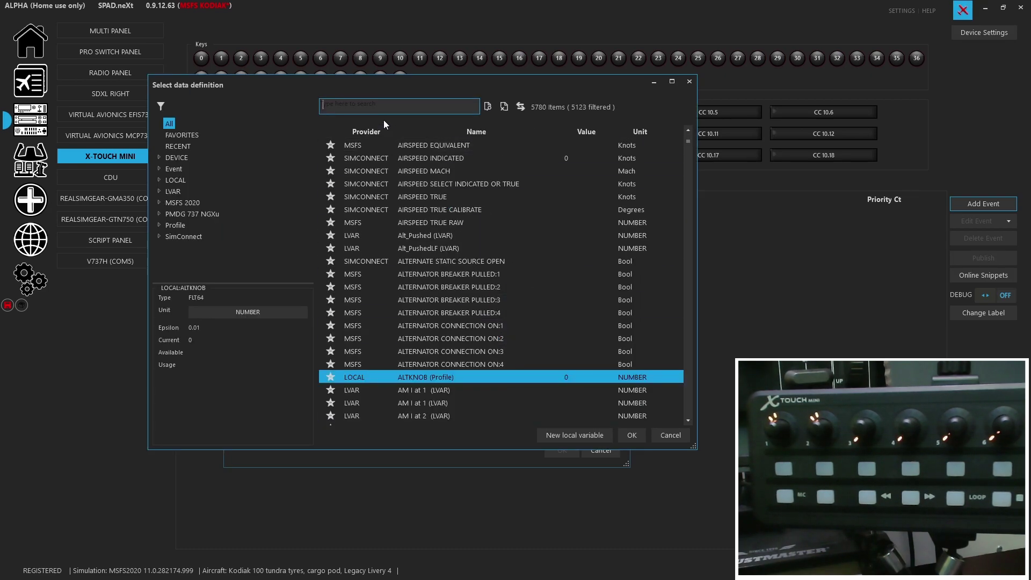
{"action": "type", "text": "hdg"}
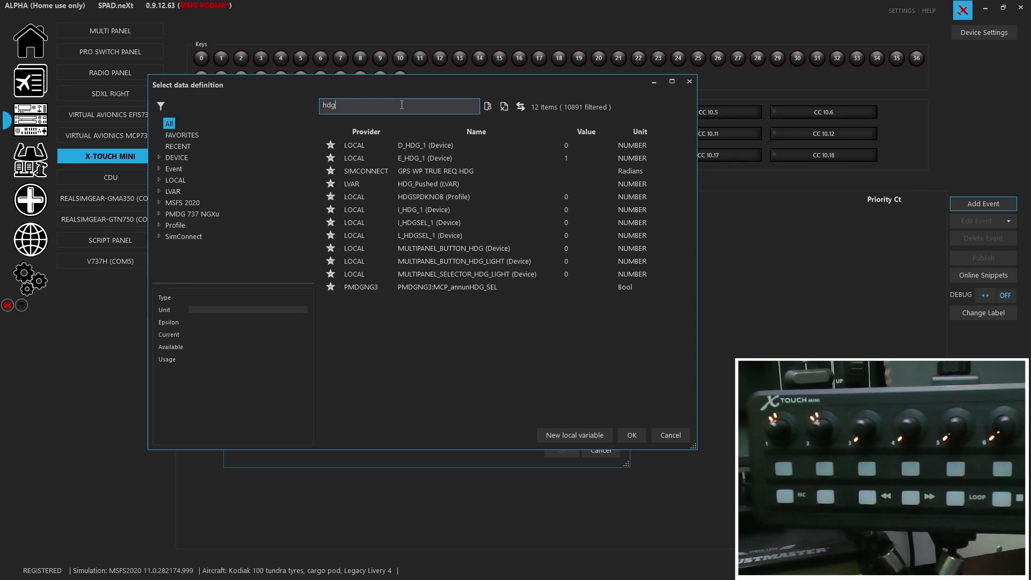
{"action": "left_click", "coordinate": [416, 200]}
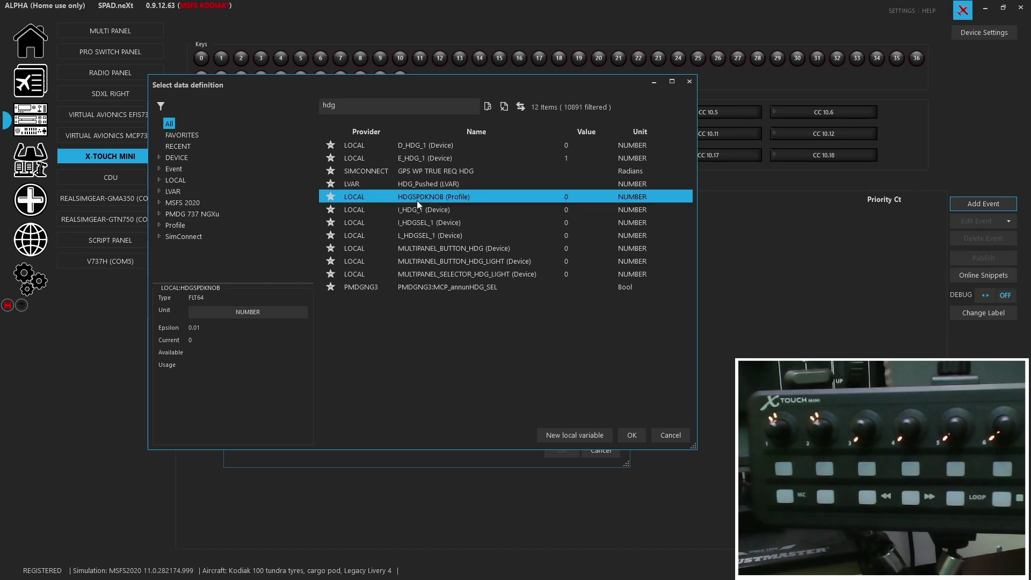
{"action": "double_click", "coordinate": [462, 197]}
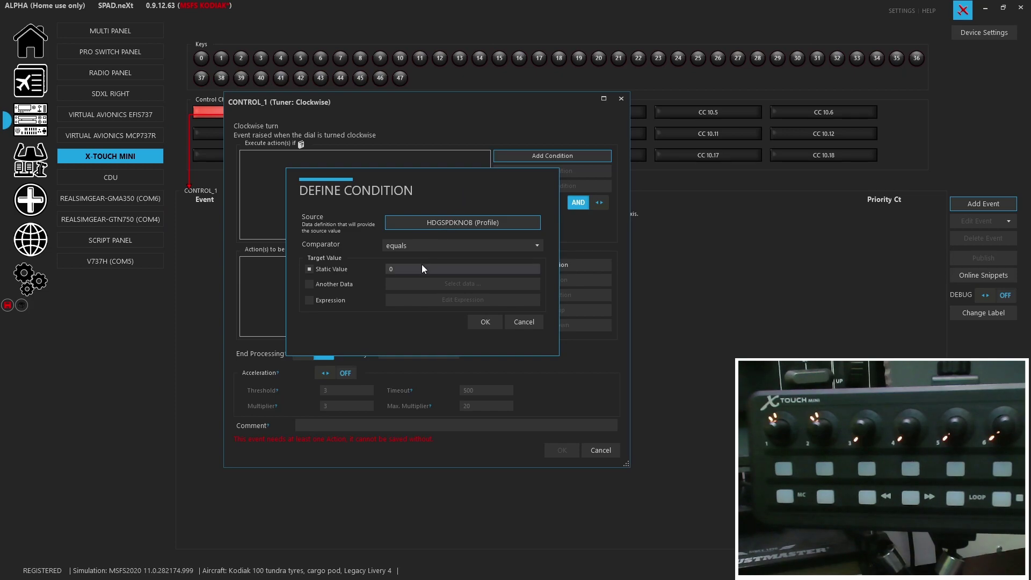
{"action": "left_click", "coordinate": [482, 325]}
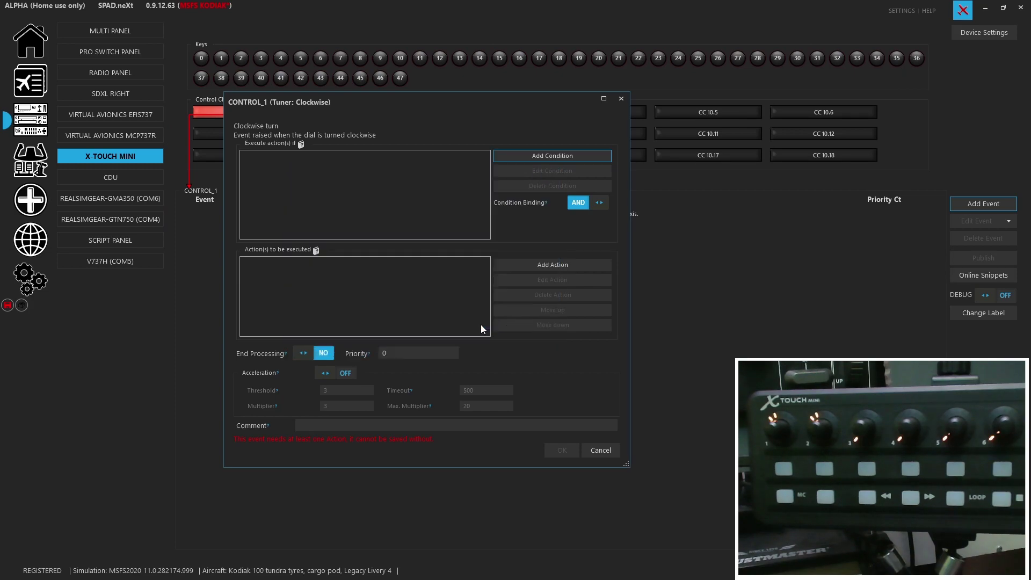
Add a Send Simulation-Event action with HEADING_BUG_INC to the clockwise event and save the event
{"action": "left_click", "coordinate": [517, 265]}
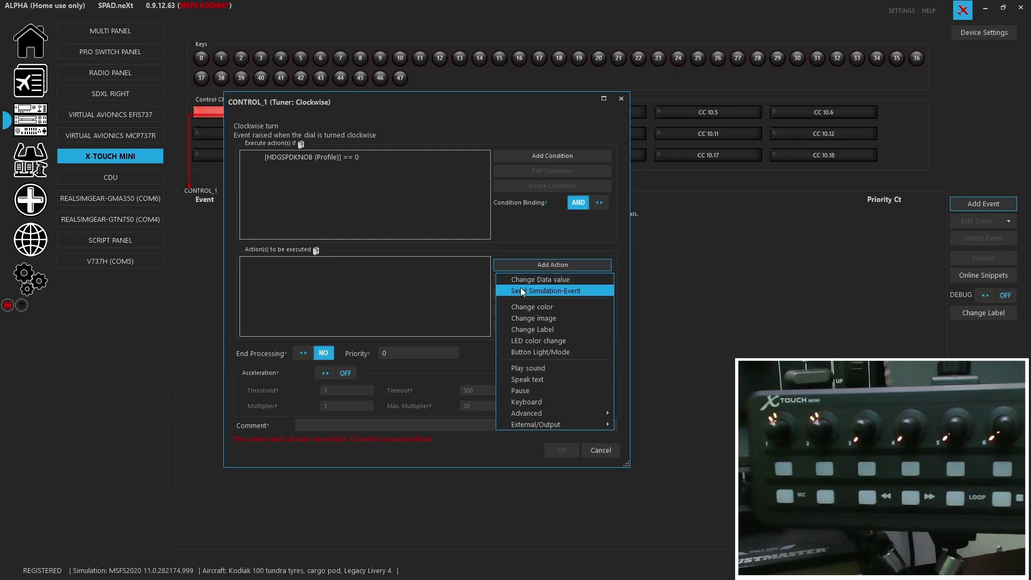
{"action": "left_click", "coordinate": [520, 289]}
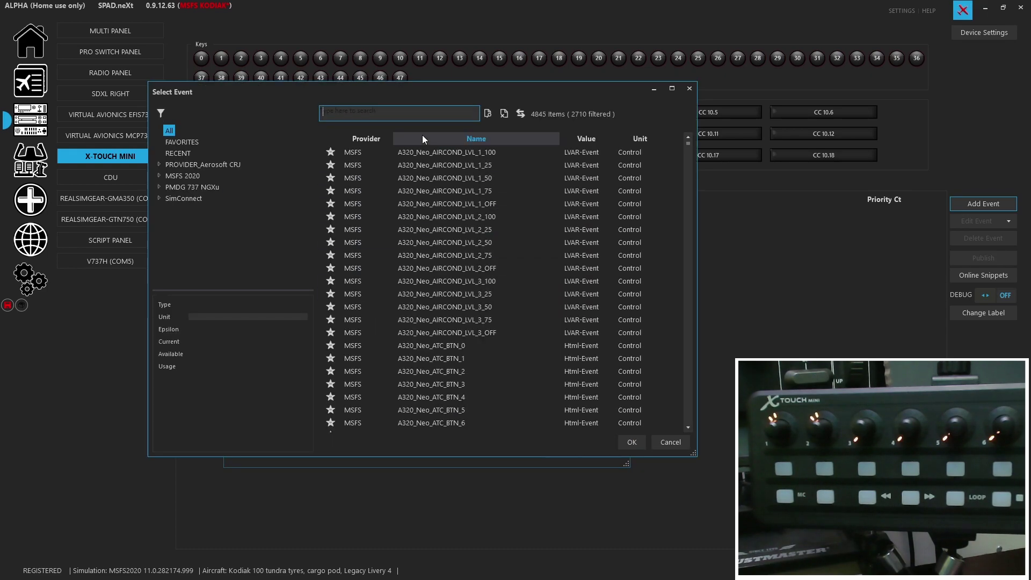
{"action": "type", "text": "heading"}
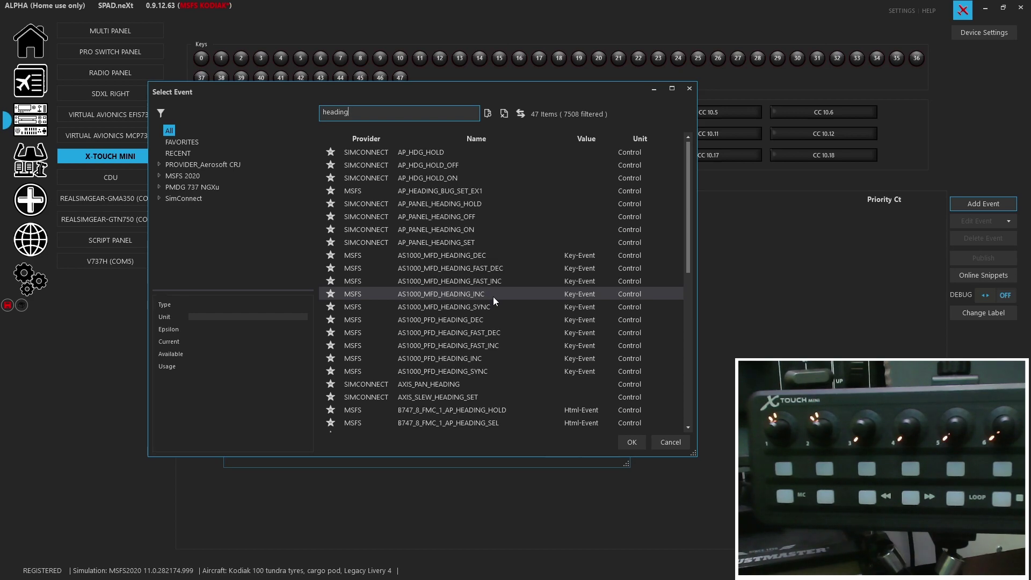
{"action": "scroll", "coordinate": [493, 296], "scroll_direction": "down", "scroll_amount": 1}
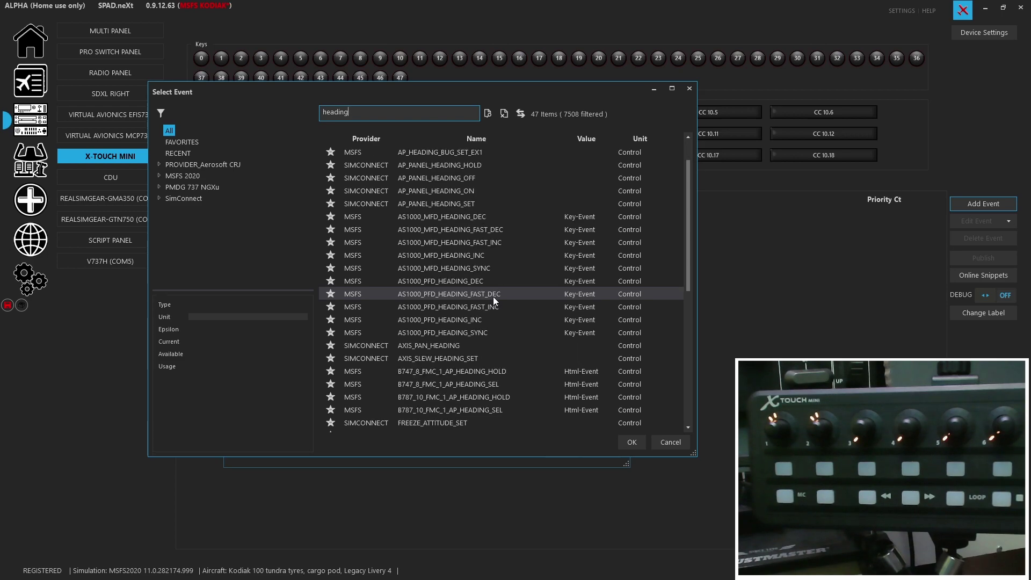
{"action": "scroll", "coordinate": [493, 296], "scroll_direction": "down", "scroll_amount": 3}
{"action": "scroll", "coordinate": [493, 296], "scroll_direction": "down", "scroll_amount": 1}
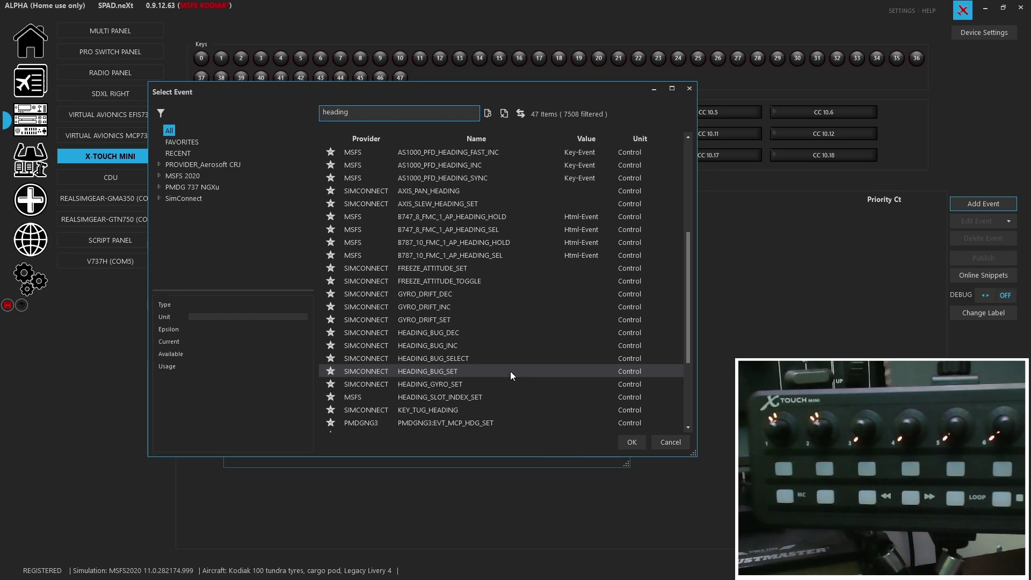
{"action": "scroll", "coordinate": [509, 372], "scroll_direction": "up", "scroll_amount": 5}
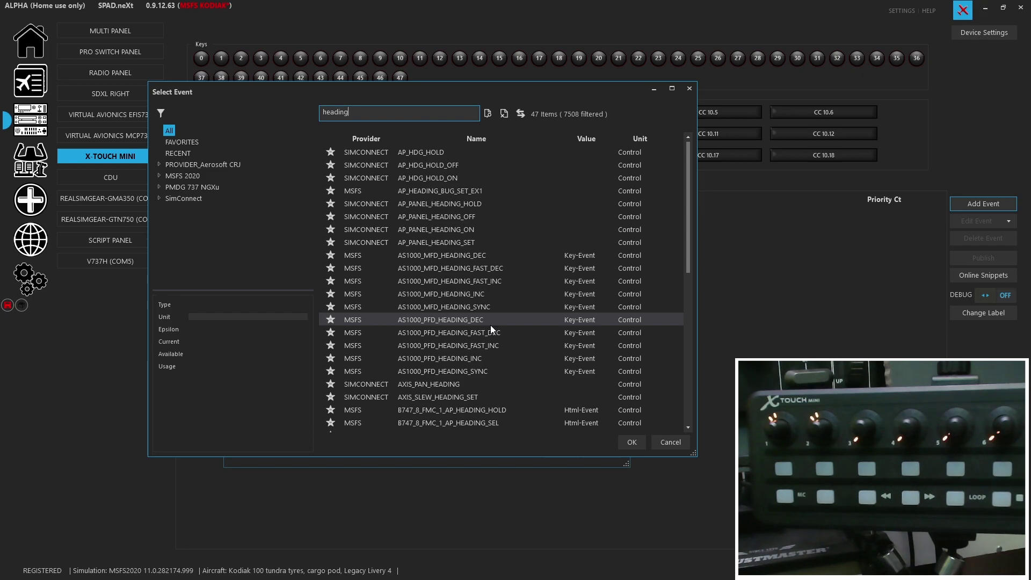
{"action": "scroll", "coordinate": [491, 324], "scroll_direction": "down", "scroll_amount": 8}
{"action": "scroll", "coordinate": [516, 372], "scroll_direction": "up", "scroll_amount": 2}
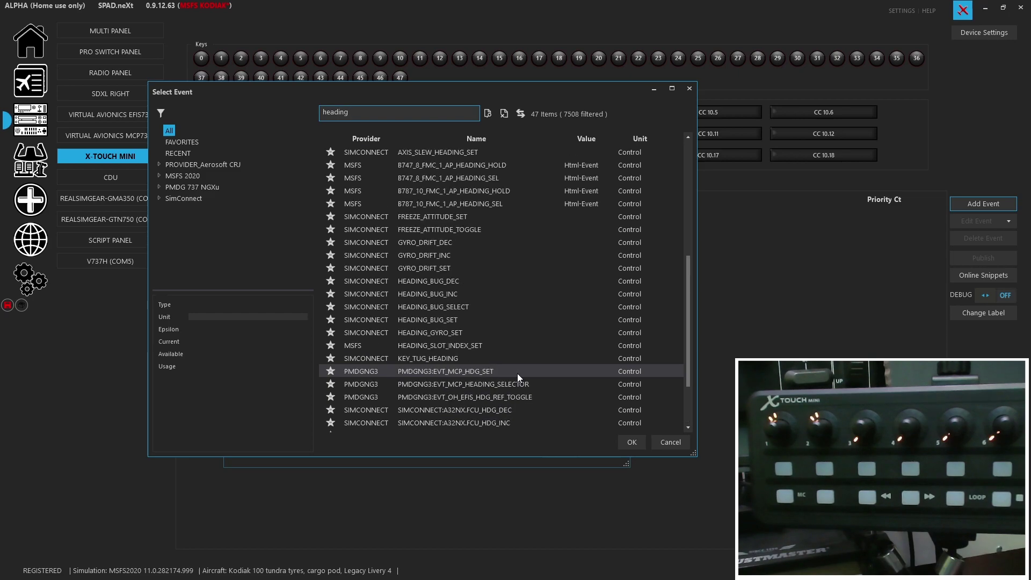
{"action": "double_click", "coordinate": [491, 298]}
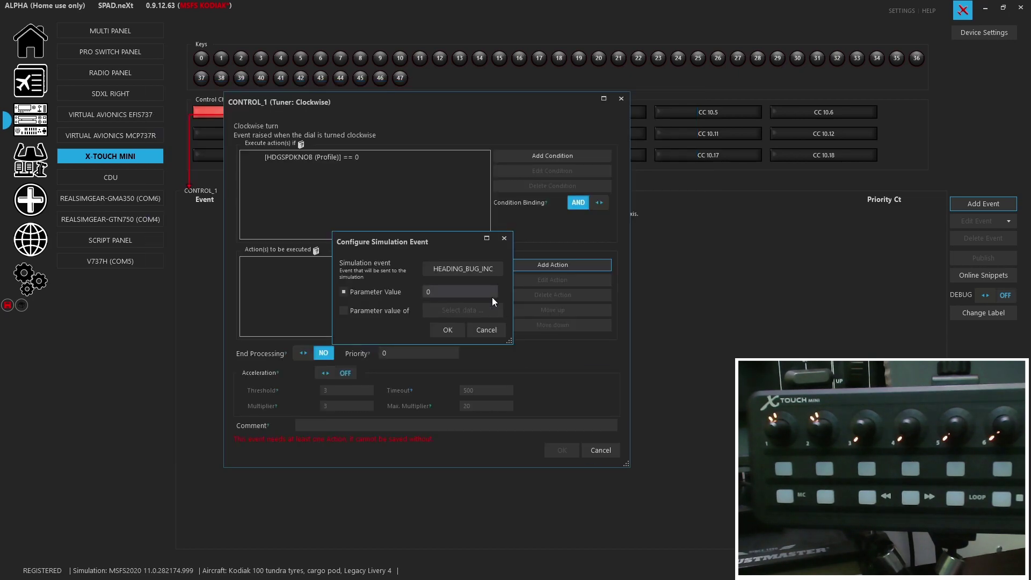
{"action": "left_click", "coordinate": [455, 328]}
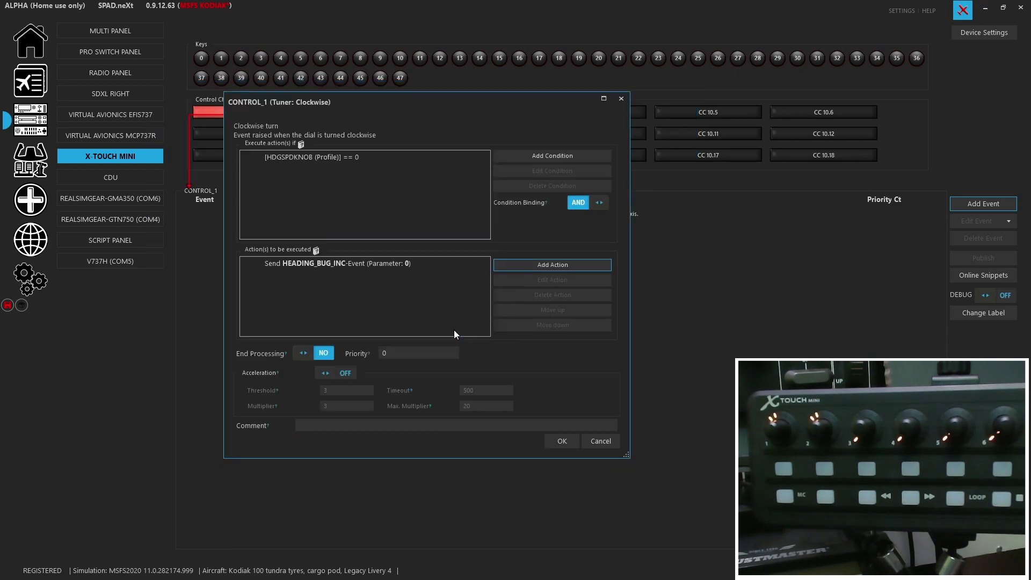
{"action": "left_click", "coordinate": [552, 447]}
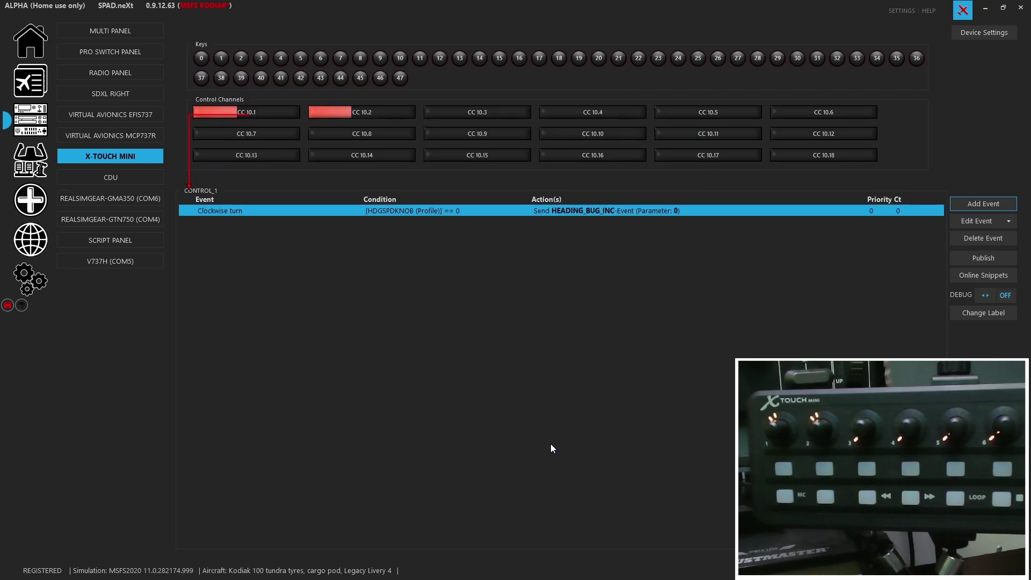
Create a Tuner: Counterclockwise event for CC 10.1 with a Send Simulation-Event action for HEADING_BUG_DEC and parameter value 0
{"action": "left_click", "coordinate": [990, 204]}
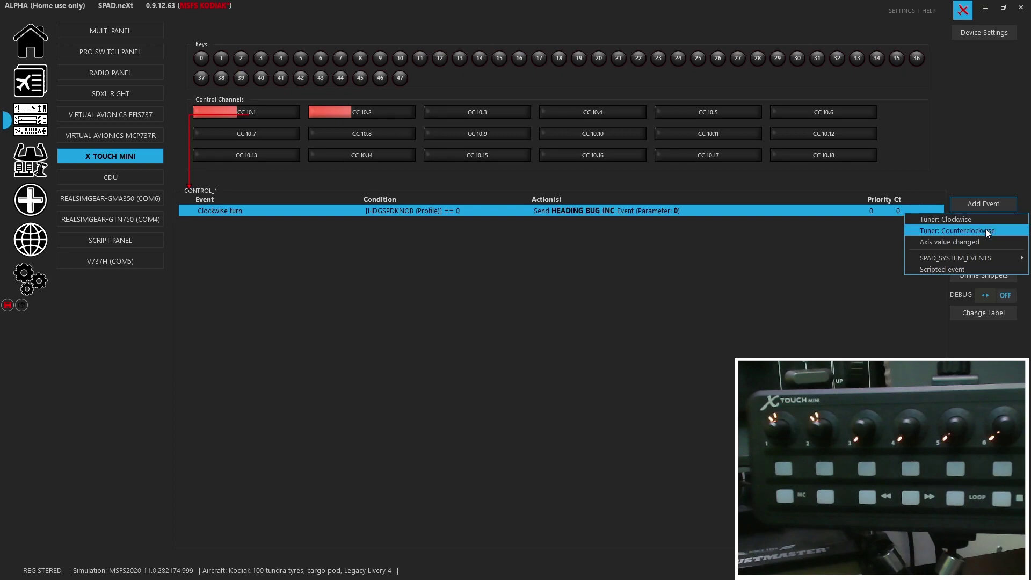
{"action": "left_click", "coordinate": [985, 230]}
{"action": "left_click", "coordinate": [661, 264]}
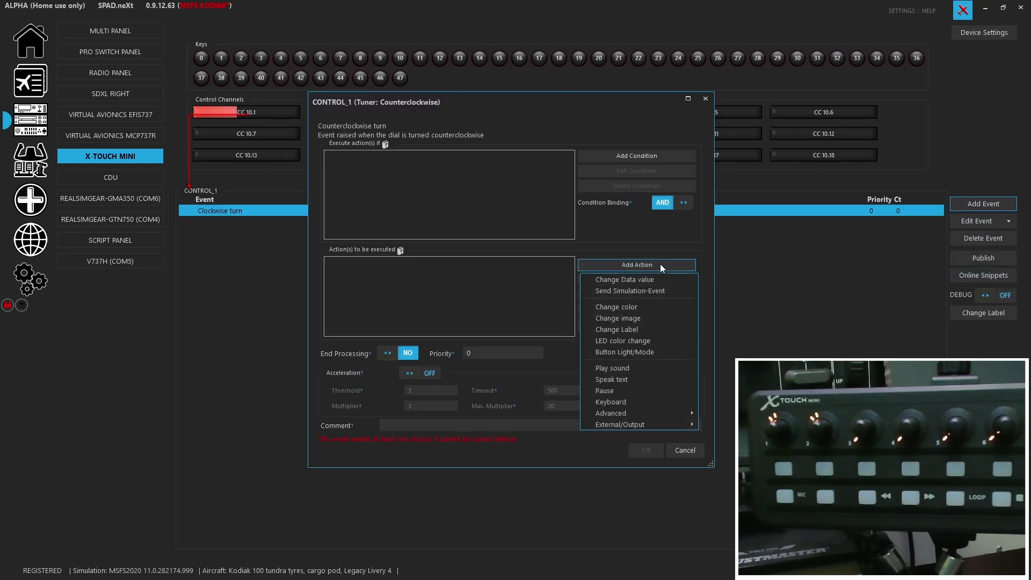
{"action": "left_click", "coordinate": [652, 288]}
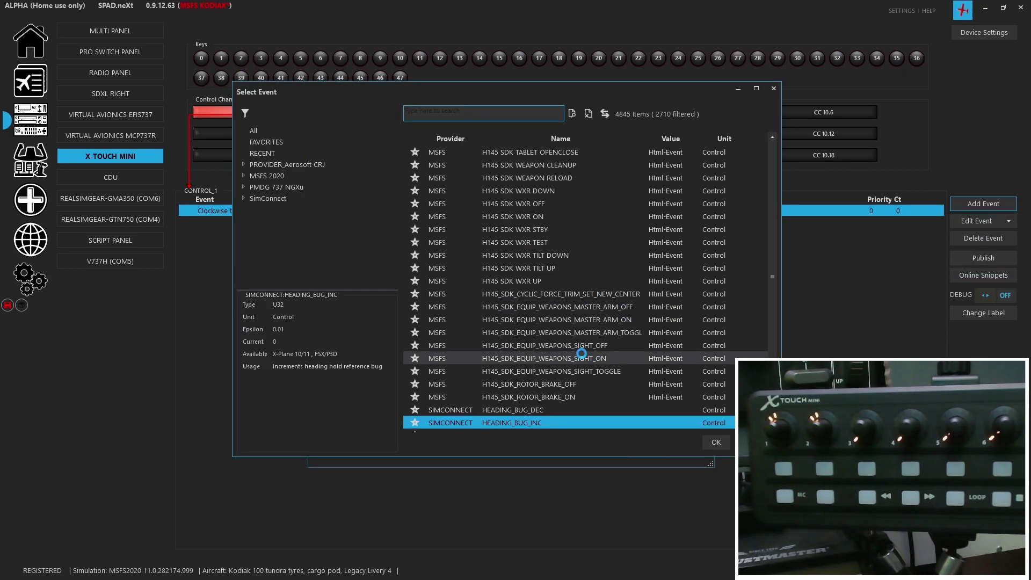
{"action": "scroll", "coordinate": [581, 353], "scroll_direction": "down", "scroll_amount": 1}
{"action": "double_click", "coordinate": [539, 369]}
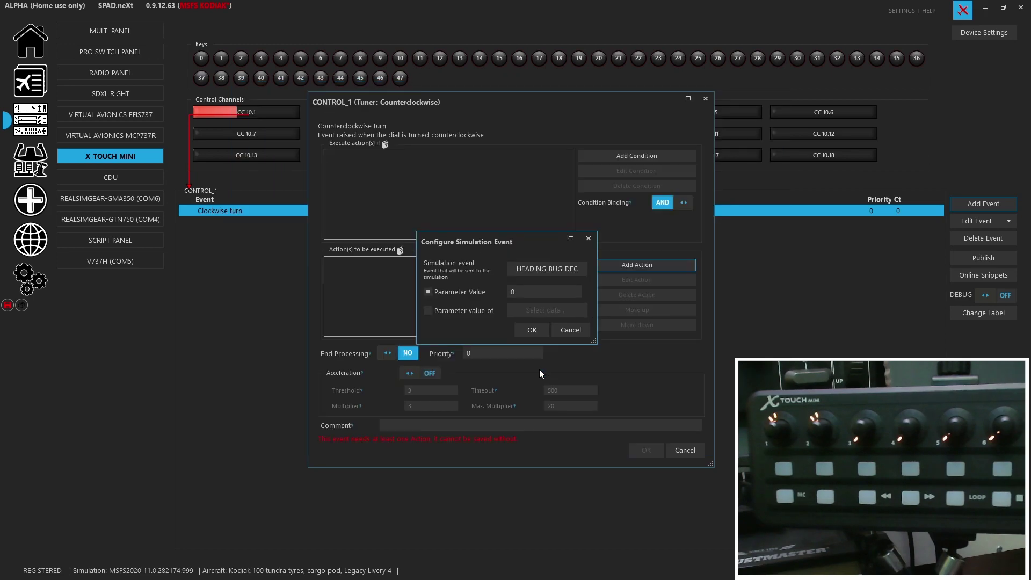
{"action": "left_click", "coordinate": [525, 333]}
Add a condition to the counterclockwise event that HDGSPDKNOB (Profile) equals the static value 0
{"action": "left_click", "coordinate": [616, 155]}
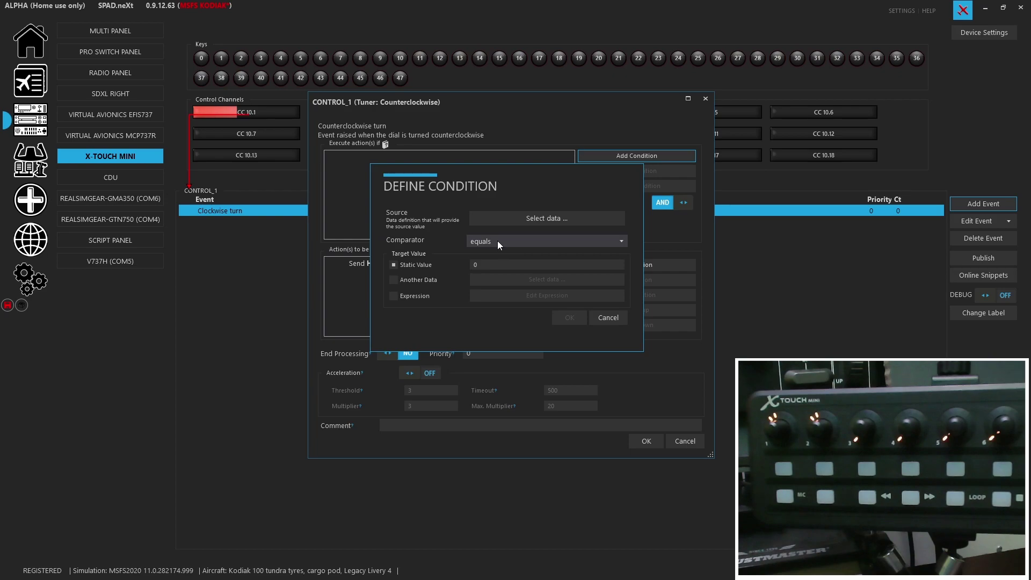
{"action": "left_click", "coordinate": [507, 220]}
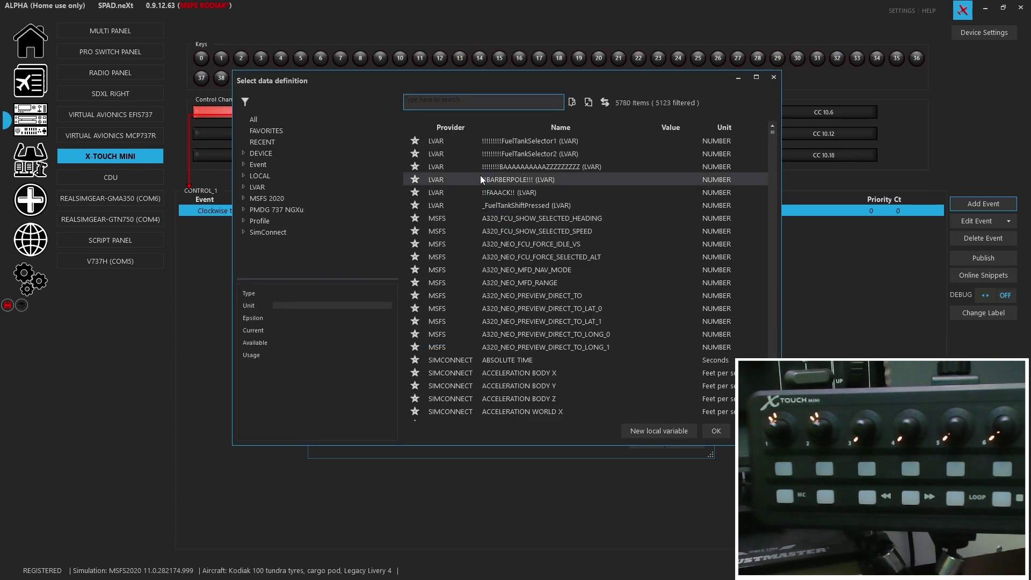
{"action": "type", "text": "hdg"}
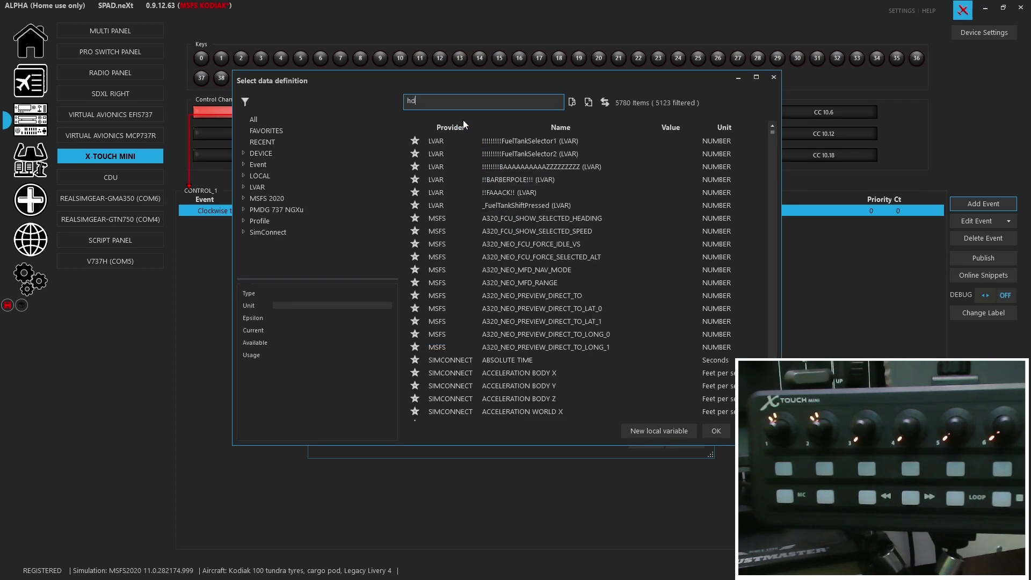
{"action": "double_click", "coordinate": [509, 196]}
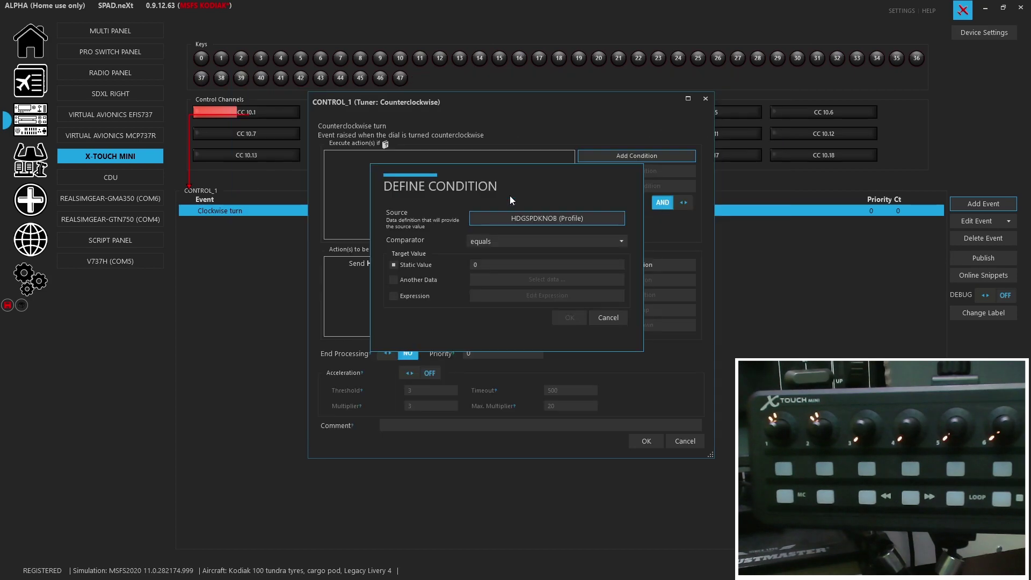
{"action": "left_click", "coordinate": [570, 318]}
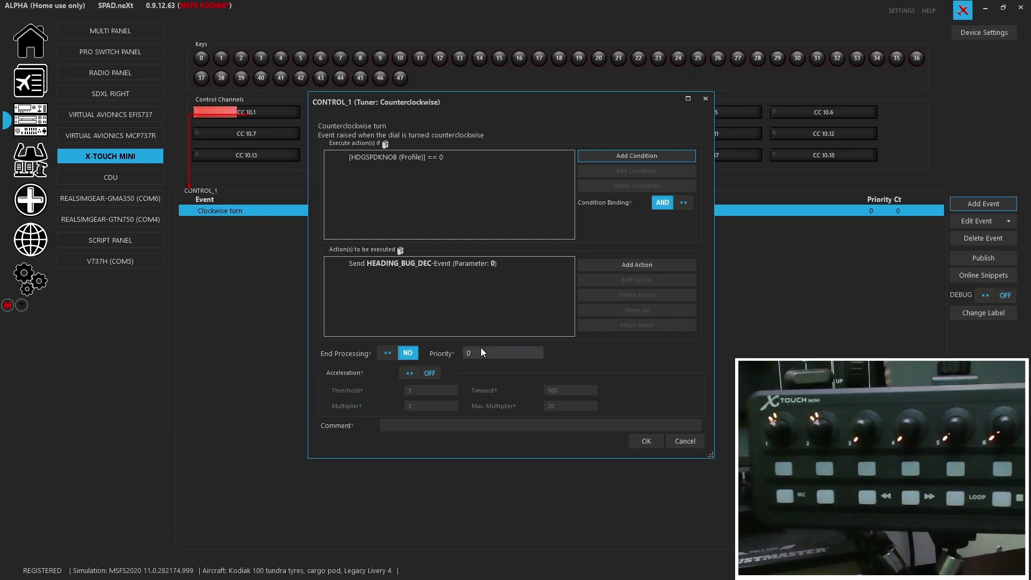
Set End Processing to Yes for both the counterclockwise and clockwise heading bug events, saving each event
{"action": "left_click", "coordinate": [398, 360]}
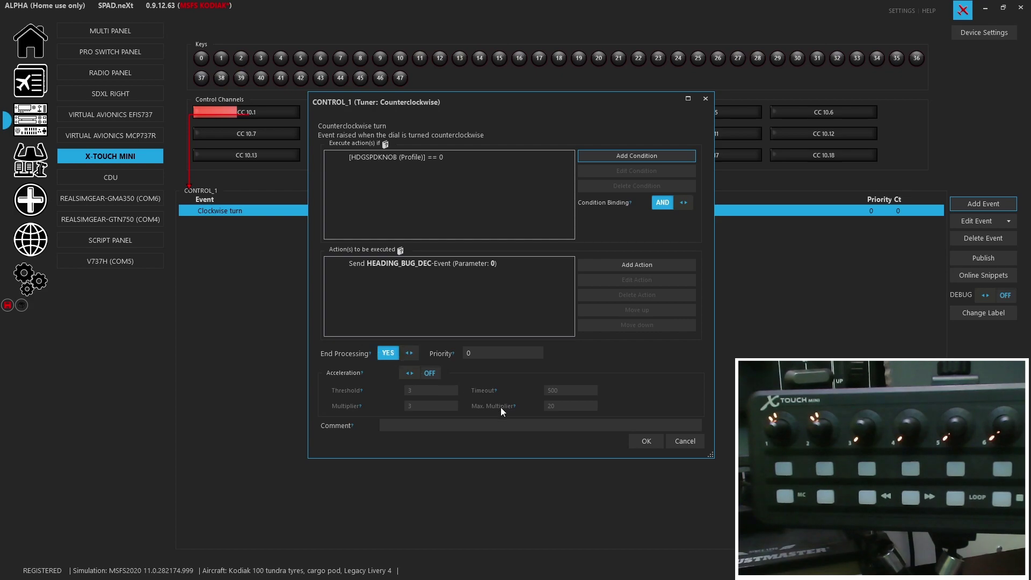
{"action": "left_click", "coordinate": [635, 443]}
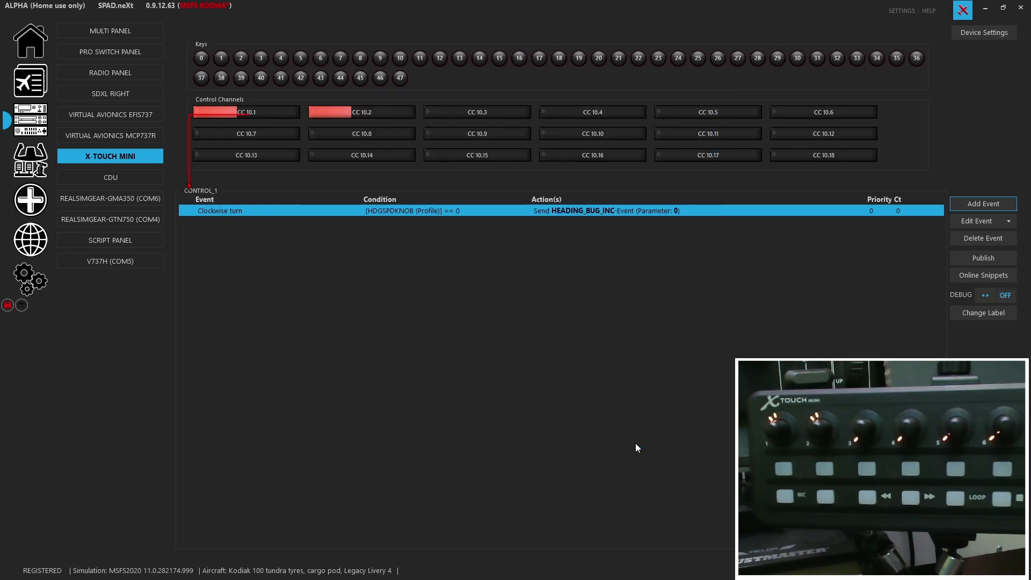
{"action": "double_click", "coordinate": [450, 214]}
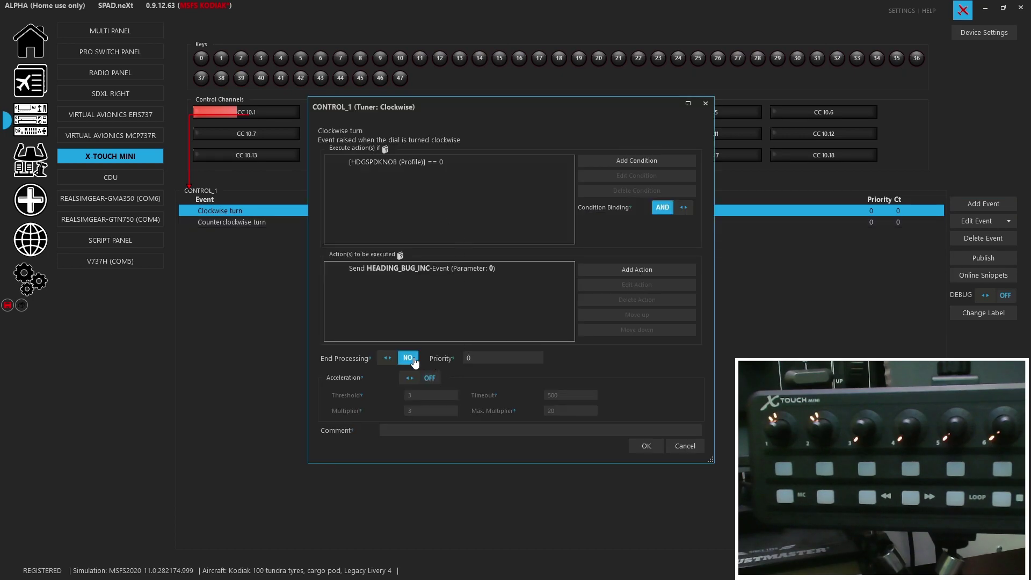
{"action": "left_click", "coordinate": [407, 358]}
{"action": "left_click", "coordinate": [647, 450]}
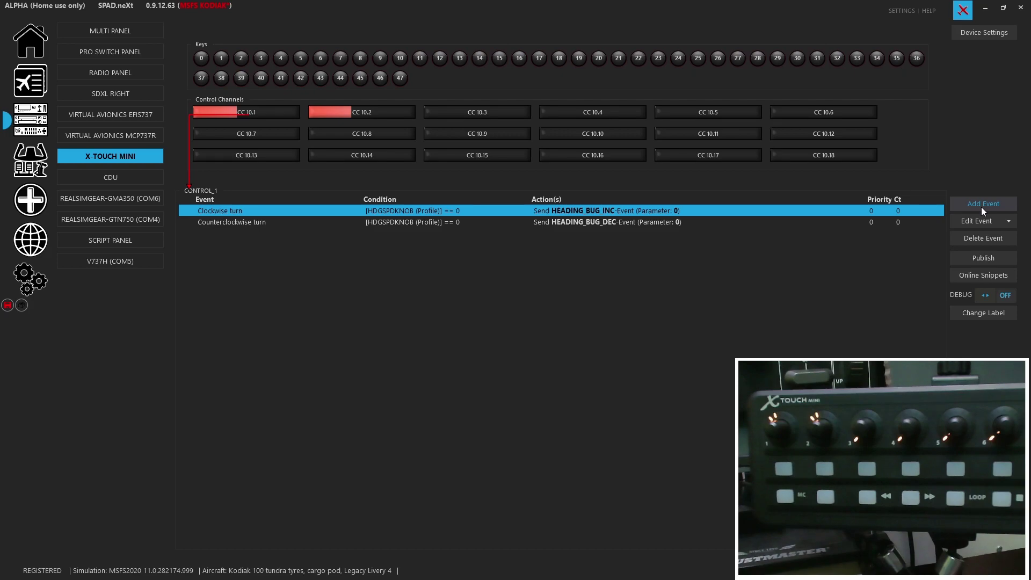
Copy all events of CC 10.1 and paste them into the same control channel as duplicates
{"action": "left_click", "coordinate": [1007, 222]}
{"action": "mouse_move", "coordinate": [982, 238]}
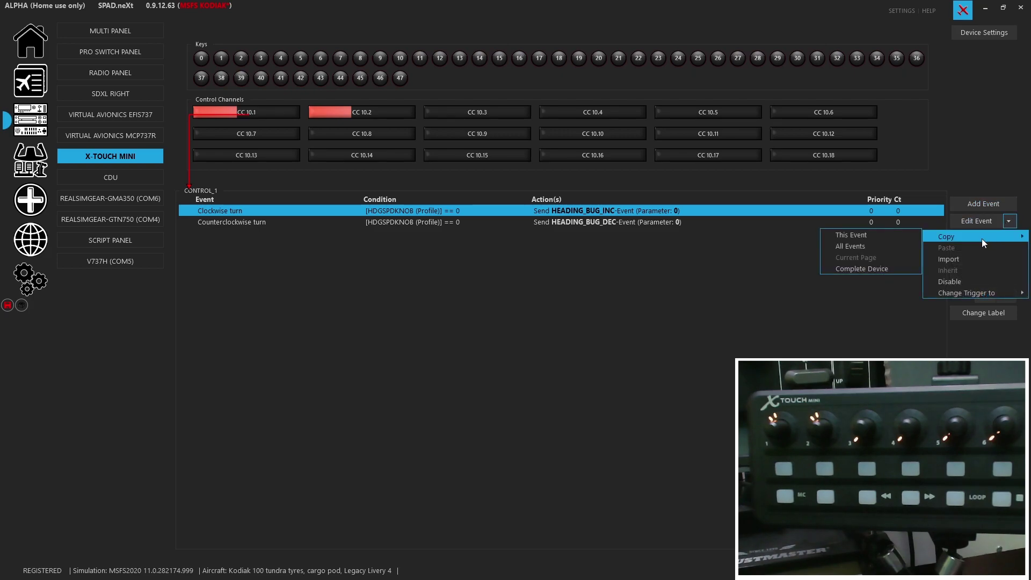
{"action": "left_click", "coordinate": [885, 246]}
{"action": "left_click", "coordinate": [1009, 223]}
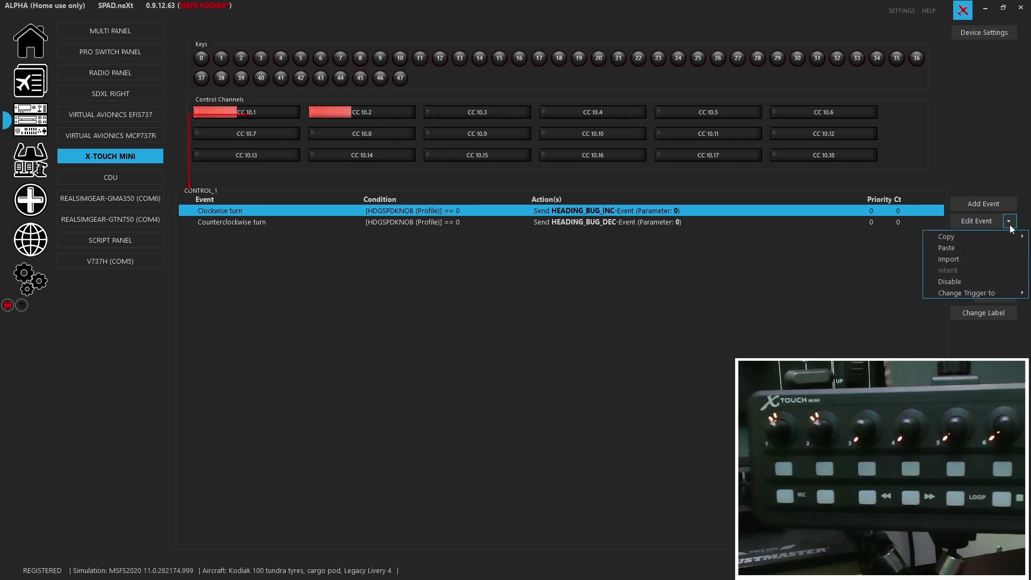
{"action": "left_click", "coordinate": [970, 247]}
{"action": "left_click", "coordinate": [579, 306]}
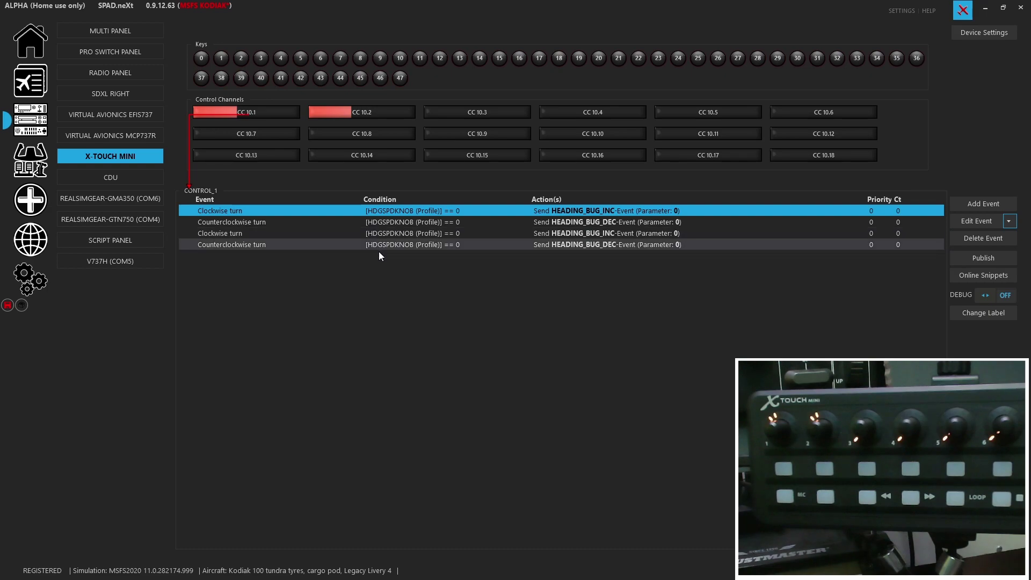
Set the HDGSPDKNOB condition's static value to 1 in the duplicated clockwise event
{"action": "double_click", "coordinate": [423, 234]}
{"action": "double_click", "coordinate": [452, 166]}
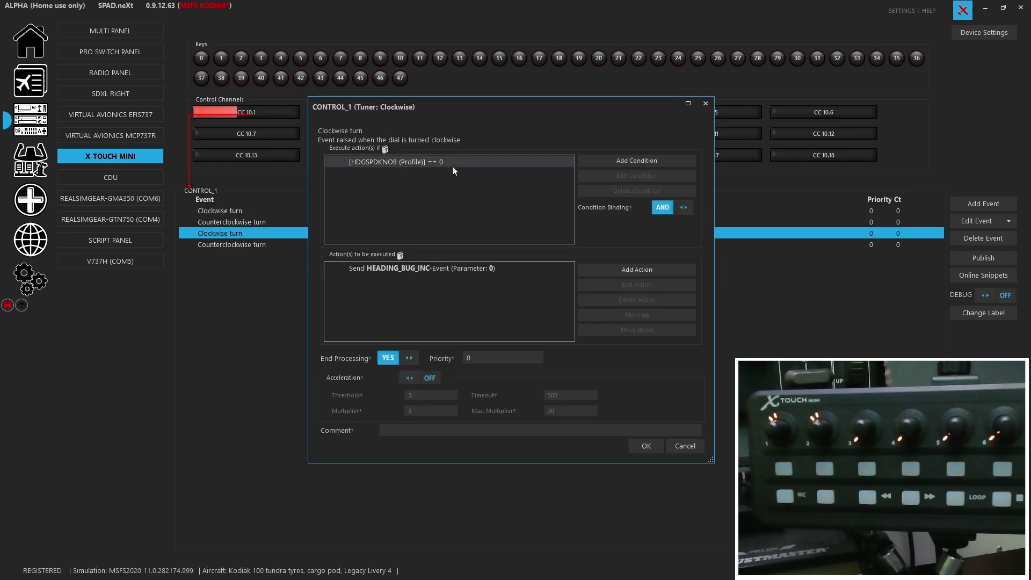
{"action": "left_click", "coordinate": [483, 270]}
{"action": "type", "text": "1"}
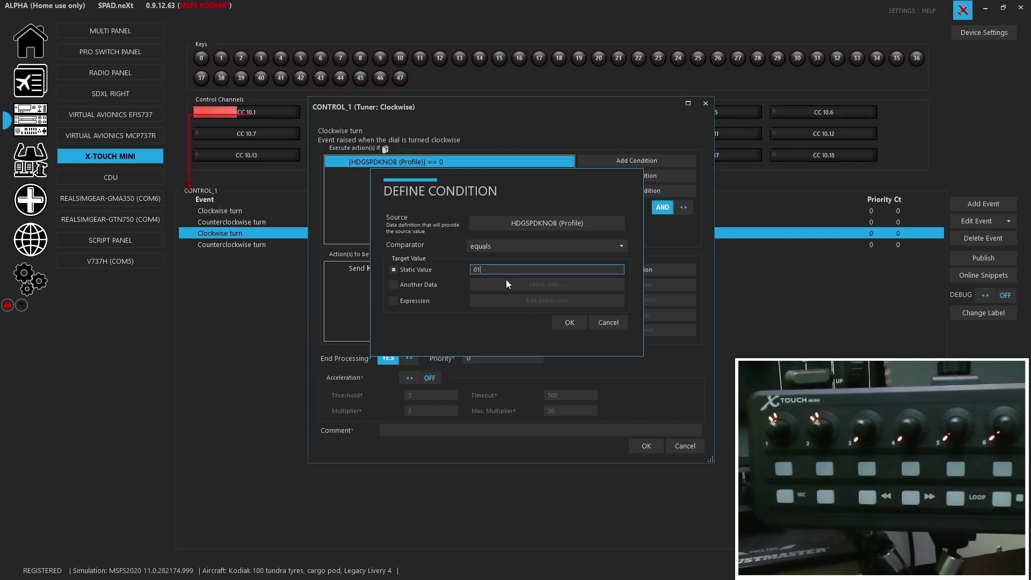
{"action": "key", "text": "Left"}
{"action": "key", "text": "BackSpace"}
{"action": "left_click", "coordinate": [569, 322]}
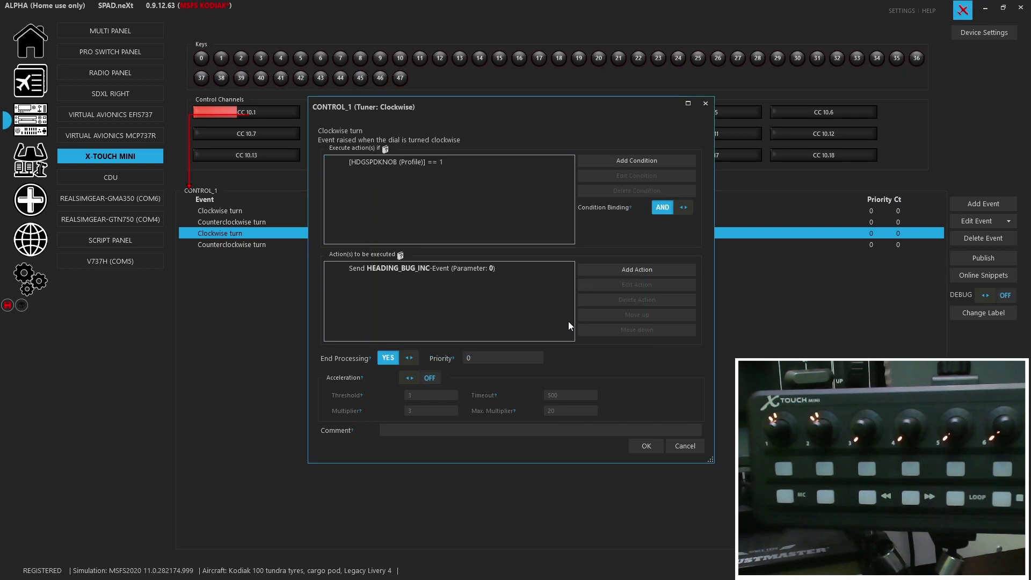
Change the duplicated clockwise event's action to send AP_SPD_VAR_INC and save the event
{"action": "double_click", "coordinate": [479, 273]}
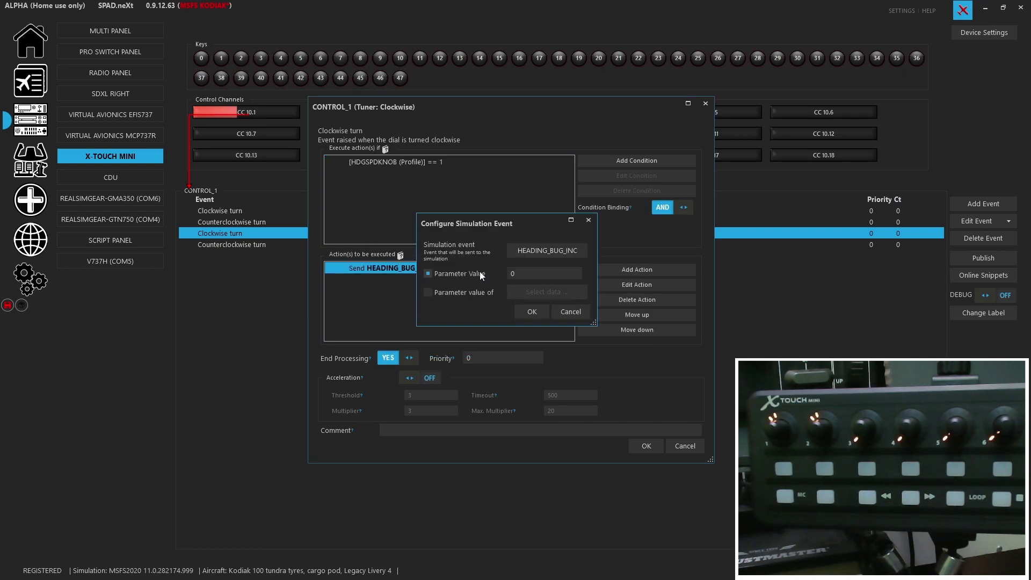
{"action": "left_click", "coordinate": [526, 251]}
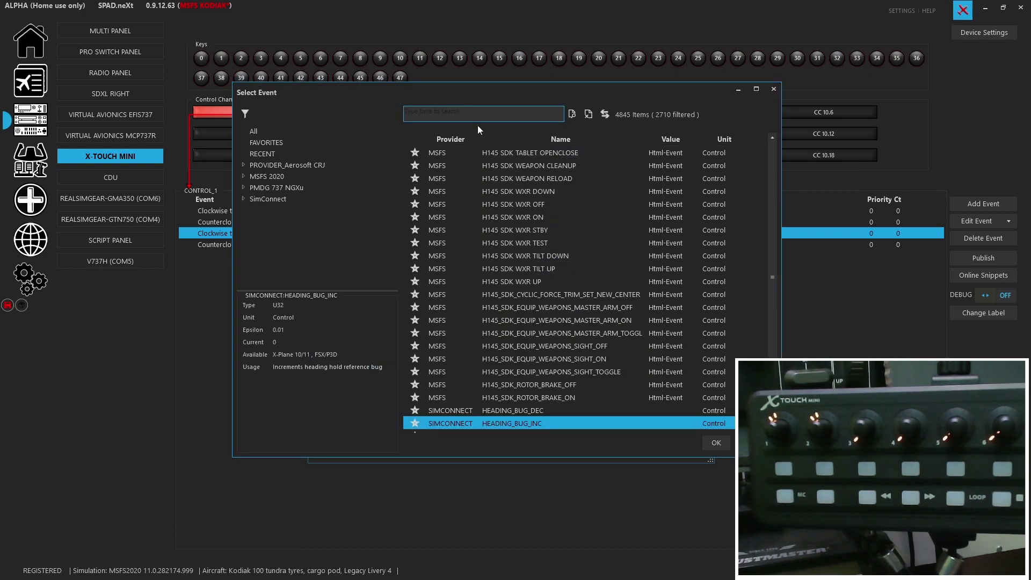
{"action": "type", "text": "spd"}
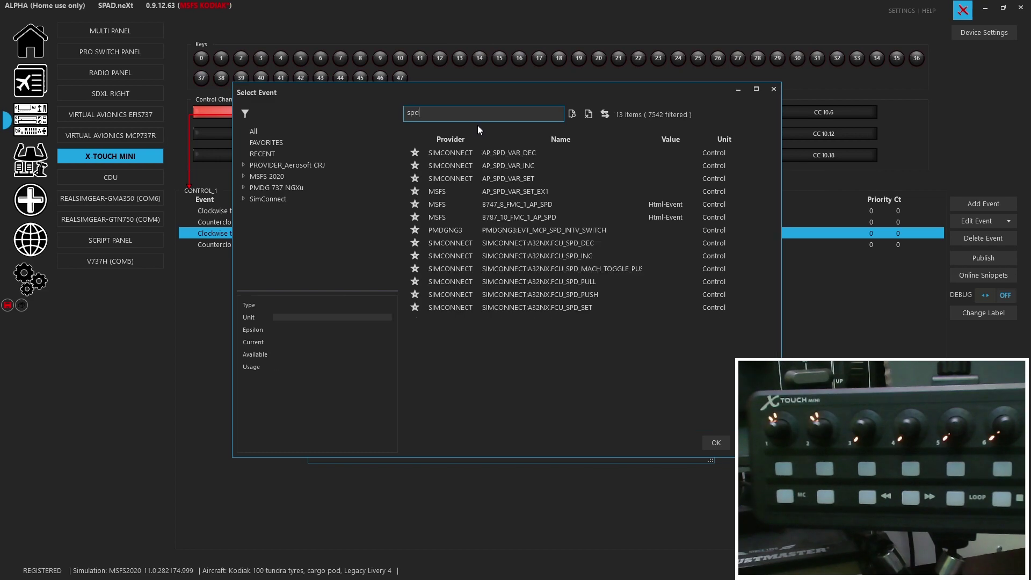
{"action": "double_click", "coordinate": [540, 166]}
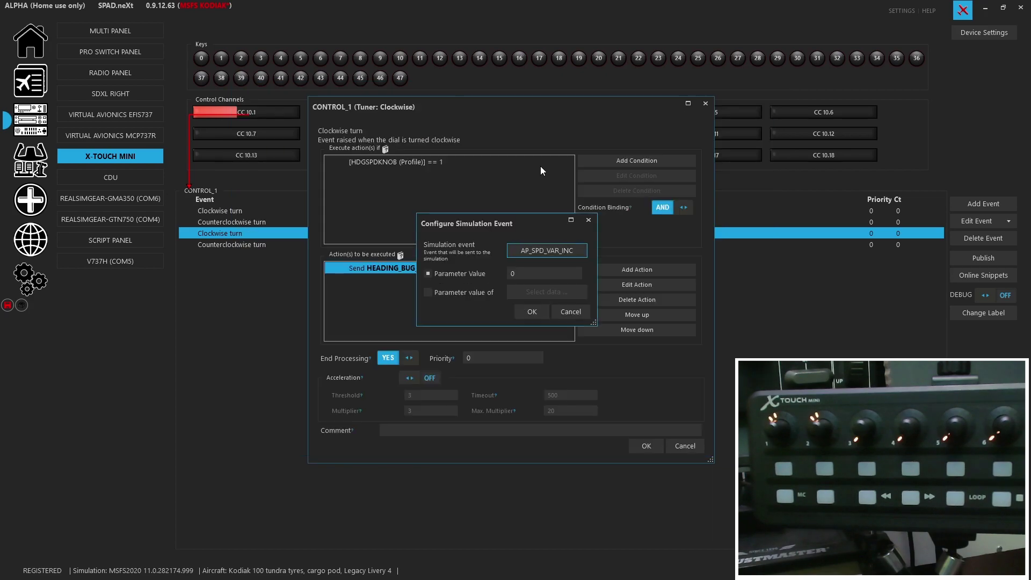
{"action": "left_click", "coordinate": [534, 315]}
{"action": "left_click", "coordinate": [642, 451]}
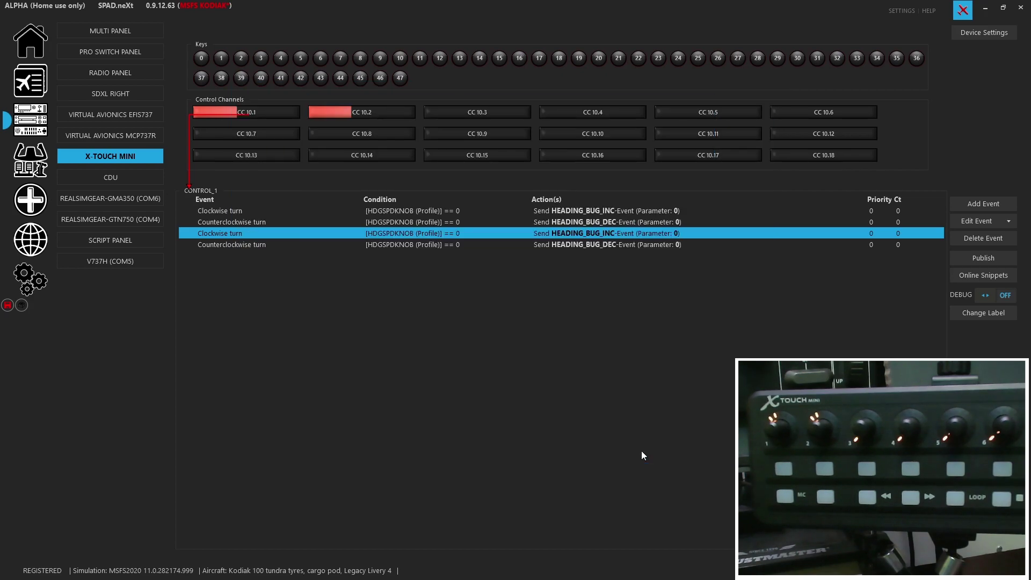
Set the HDGSPDKNOB condition's static value to 1 in the duplicated counterclockwise event
{"action": "left_click", "coordinate": [488, 244]}
{"action": "double_click", "coordinate": [488, 243]}
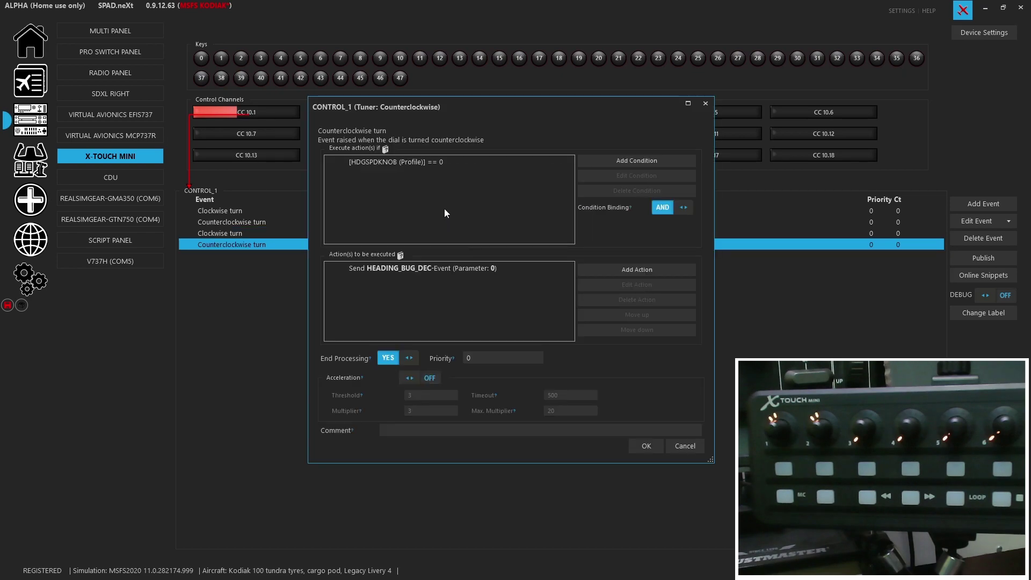
{"action": "double_click", "coordinate": [444, 165]}
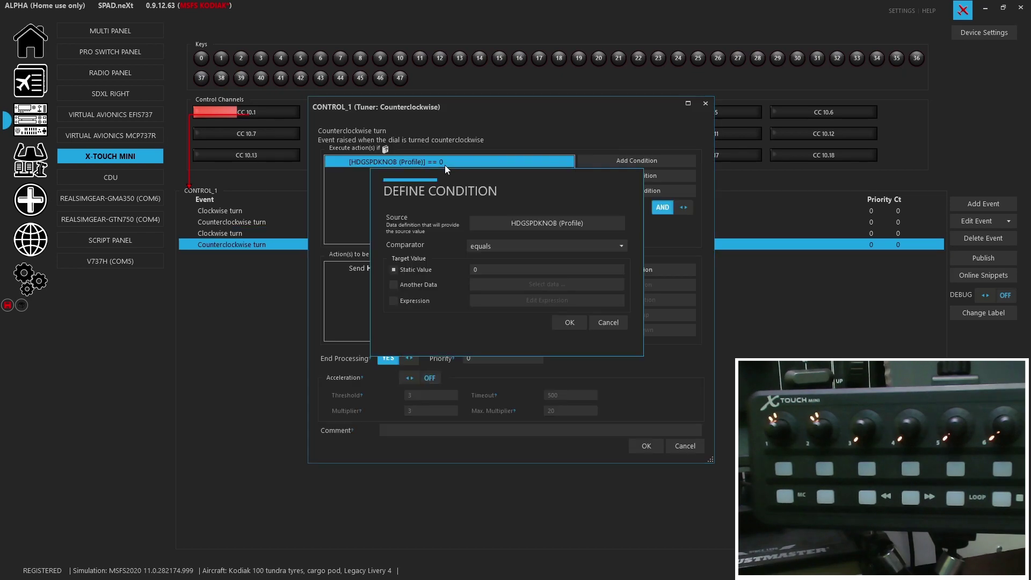
{"action": "left_click", "coordinate": [483, 269]}
{"action": "type", "text": "1"}
{"action": "left_click", "coordinate": [568, 322]}
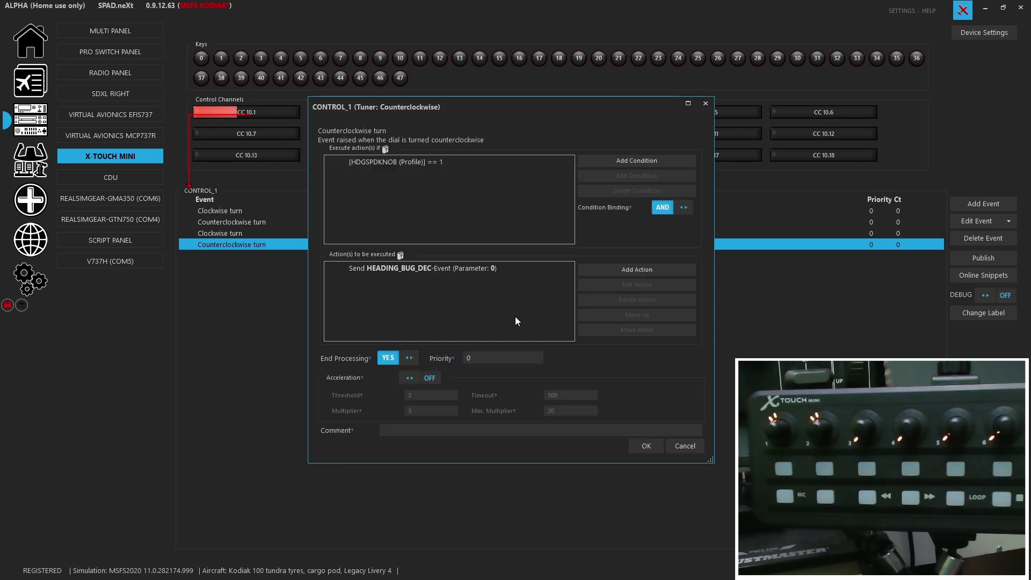
Change the duplicated counterclockwise event's action to send AP_SPD_VAR_DEC, then save the event and the profile
{"action": "double_click", "coordinate": [452, 269]}
{"action": "left_click", "coordinate": [520, 253]}
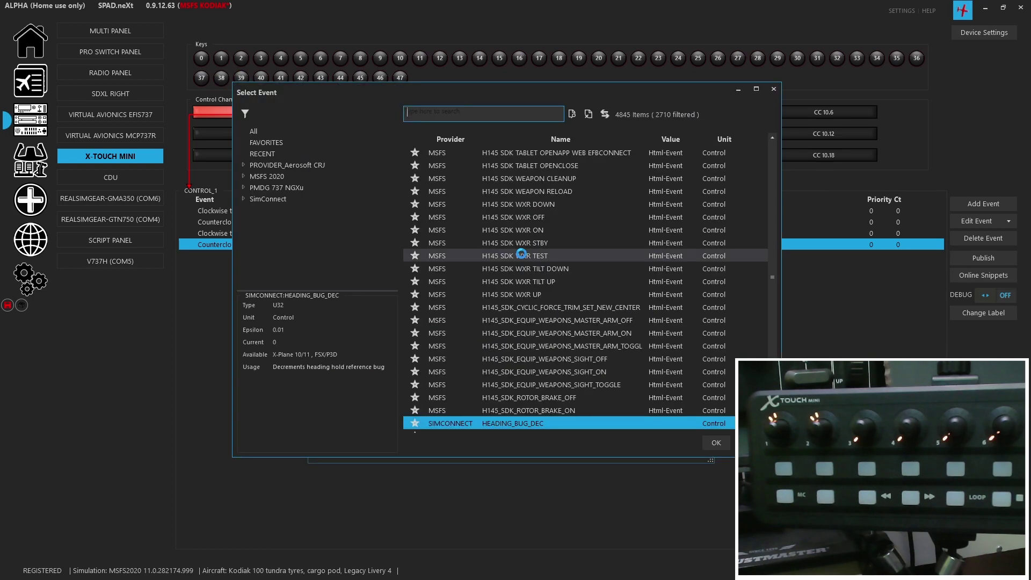
{"action": "type", "text": "spd"}
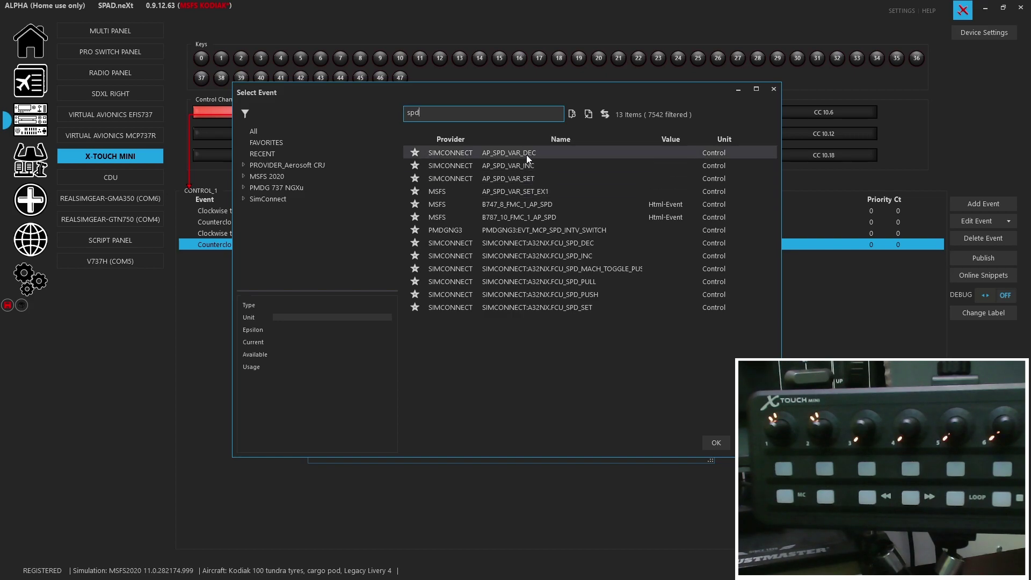
{"action": "double_click", "coordinate": [527, 154]}
{"action": "left_click", "coordinate": [531, 312]}
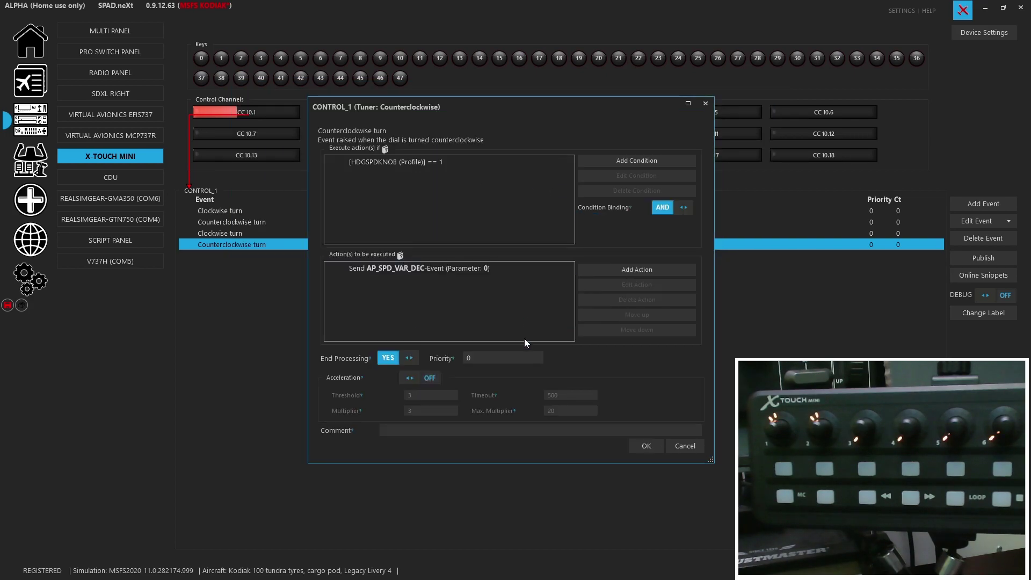
{"action": "left_click", "coordinate": [646, 447]}
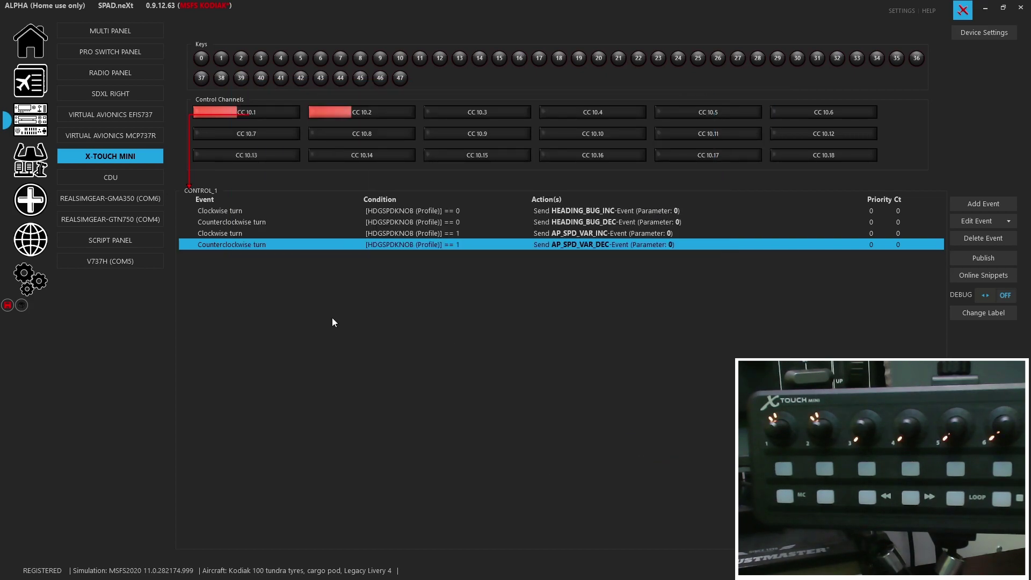
{"action": "left_click", "coordinate": [7, 305]}
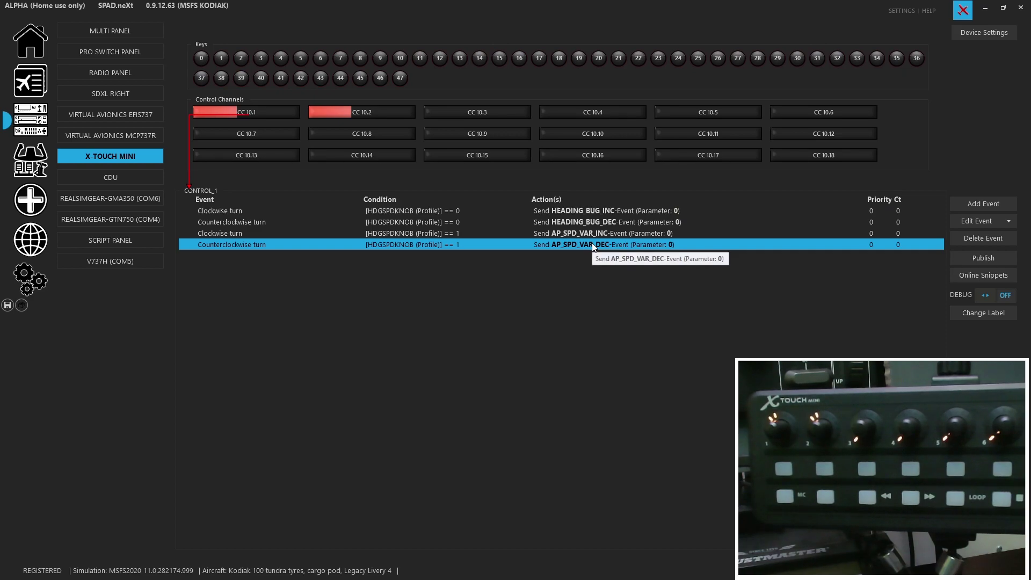
Copy all events of control channel CC 10.1 and paste them into CC 10.2
{"action": "left_click", "coordinate": [1010, 222]}
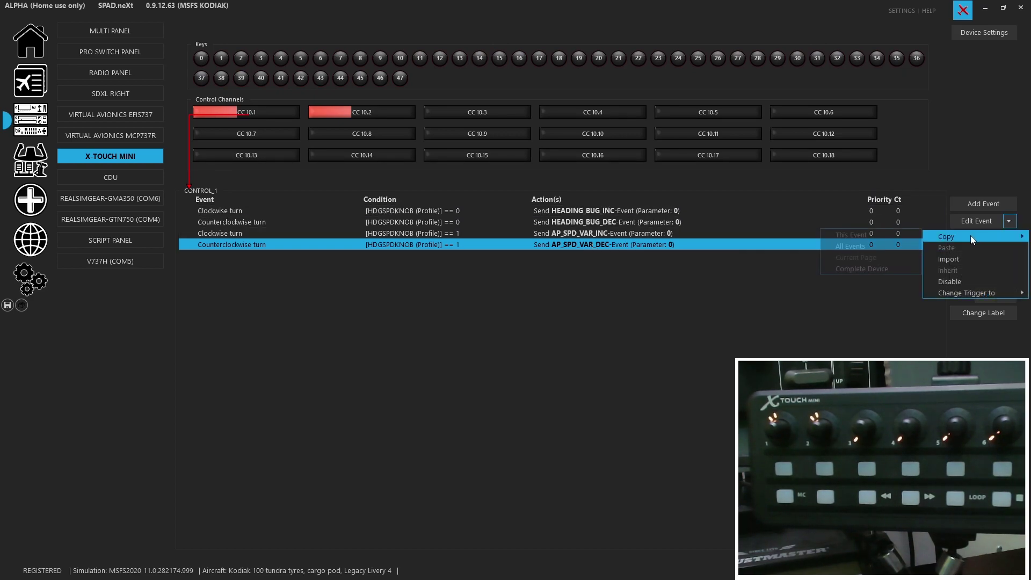
{"action": "left_click", "coordinate": [388, 115]}
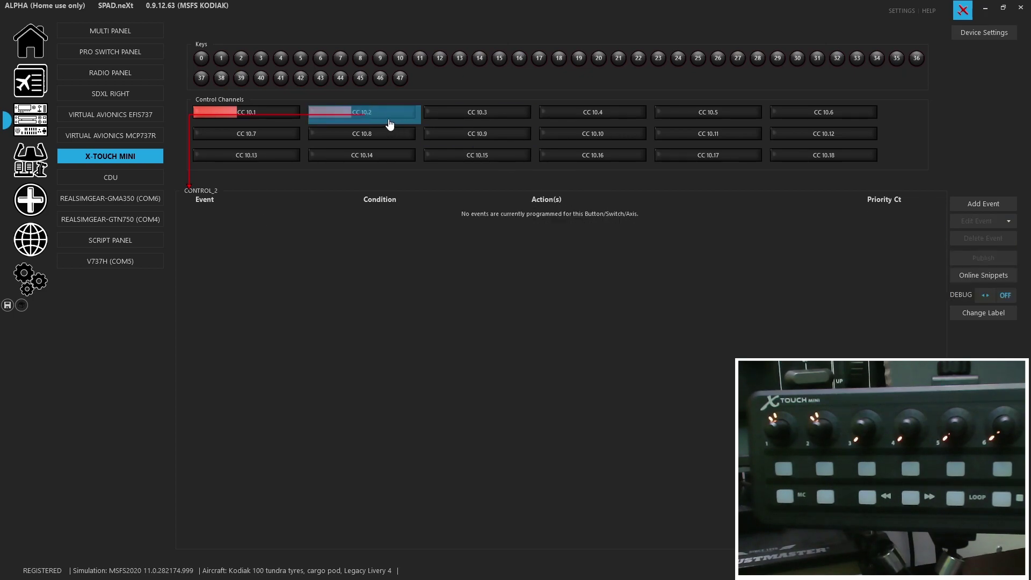
{"action": "left_click", "coordinate": [1008, 221]}
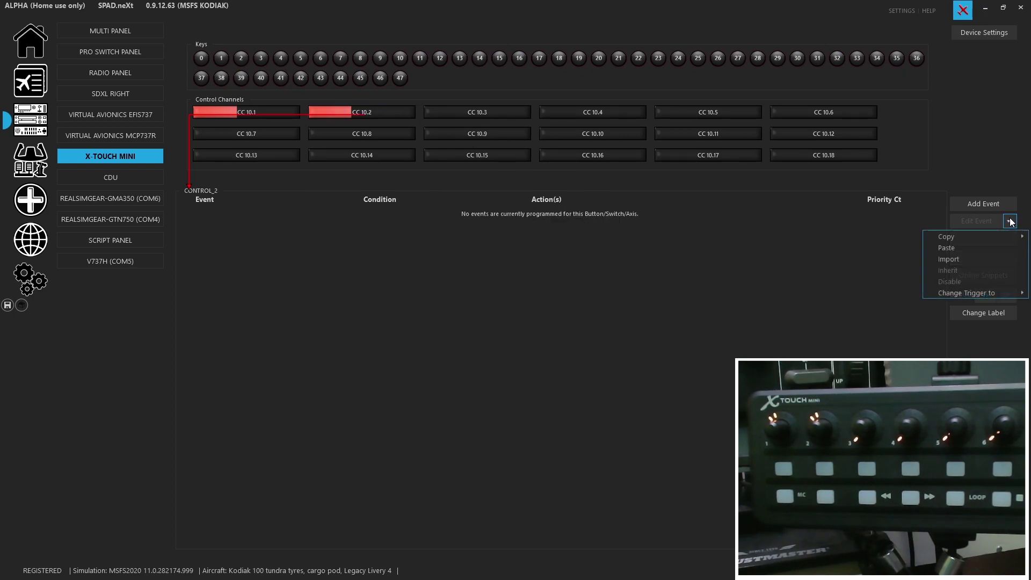
{"action": "left_click", "coordinate": [965, 249]}
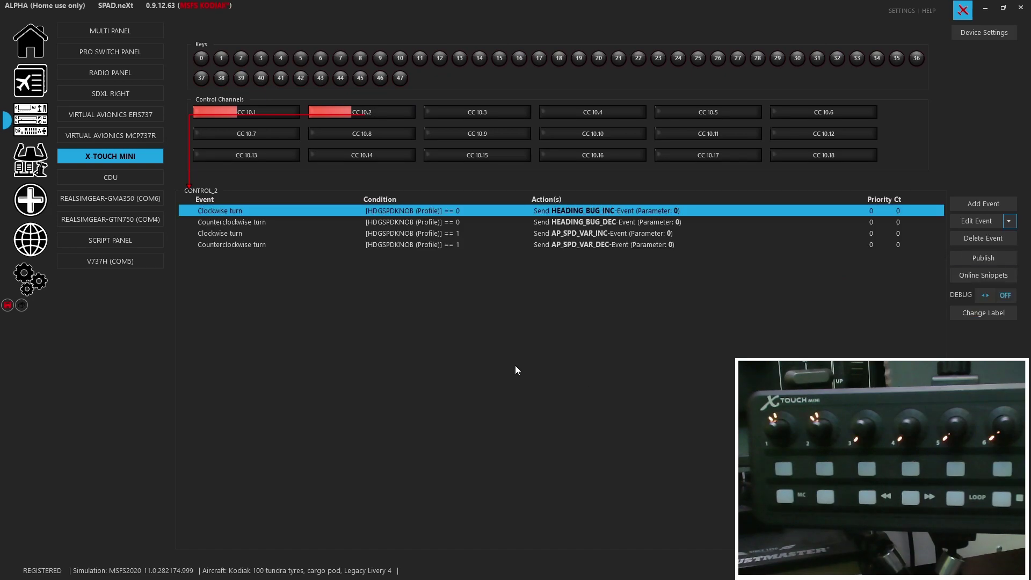
Change the condition source of CC 10.2's first clockwise event to the local profile variable ALTKNOB
{"action": "double_click", "coordinate": [399, 213]}
{"action": "left_click", "coordinate": [407, 160]}
{"action": "double_click", "coordinate": [406, 160]}
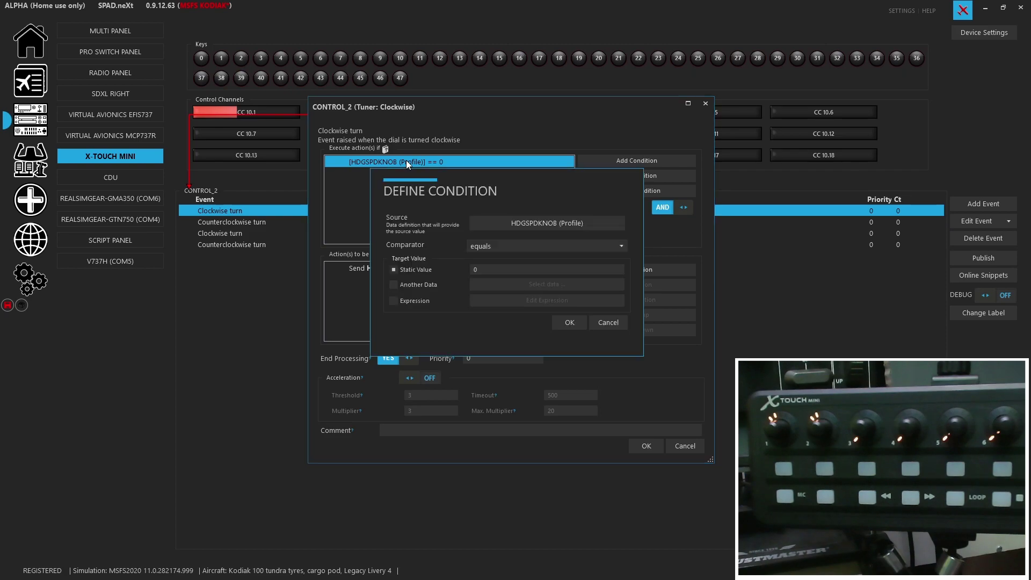
{"action": "left_click", "coordinate": [510, 224]}
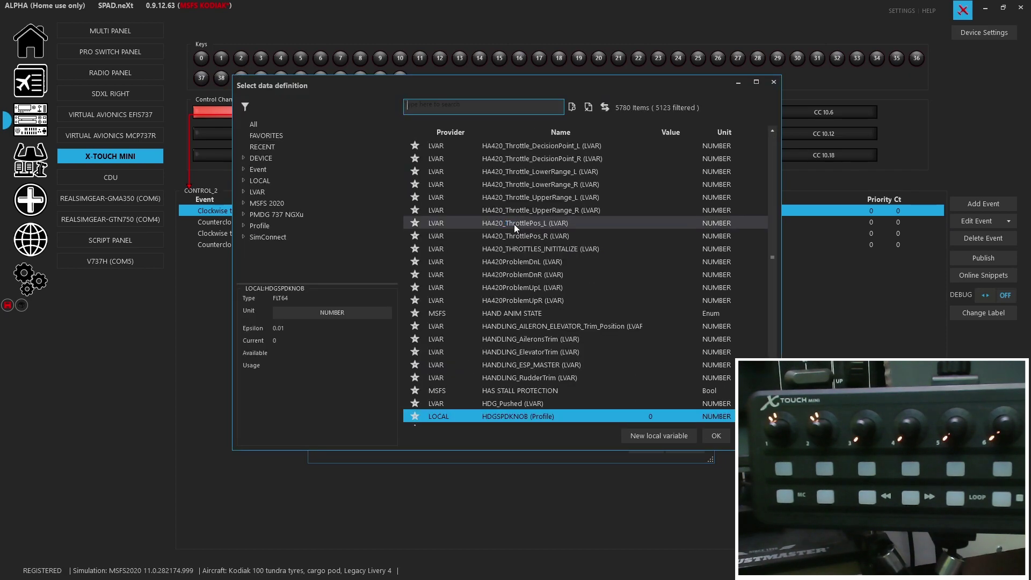
{"action": "left_click", "coordinate": [255, 181]}
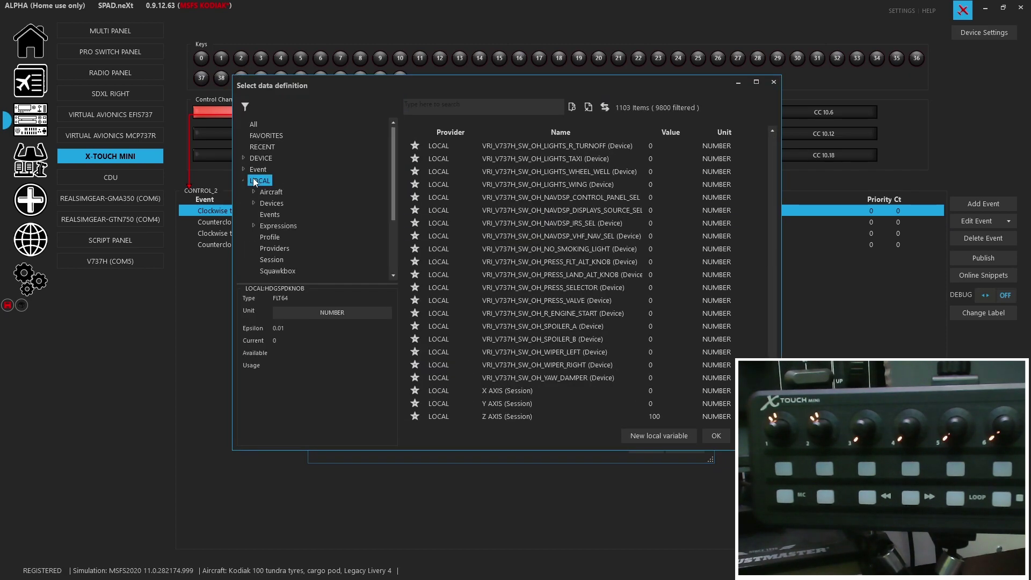
{"action": "left_click", "coordinate": [269, 237]}
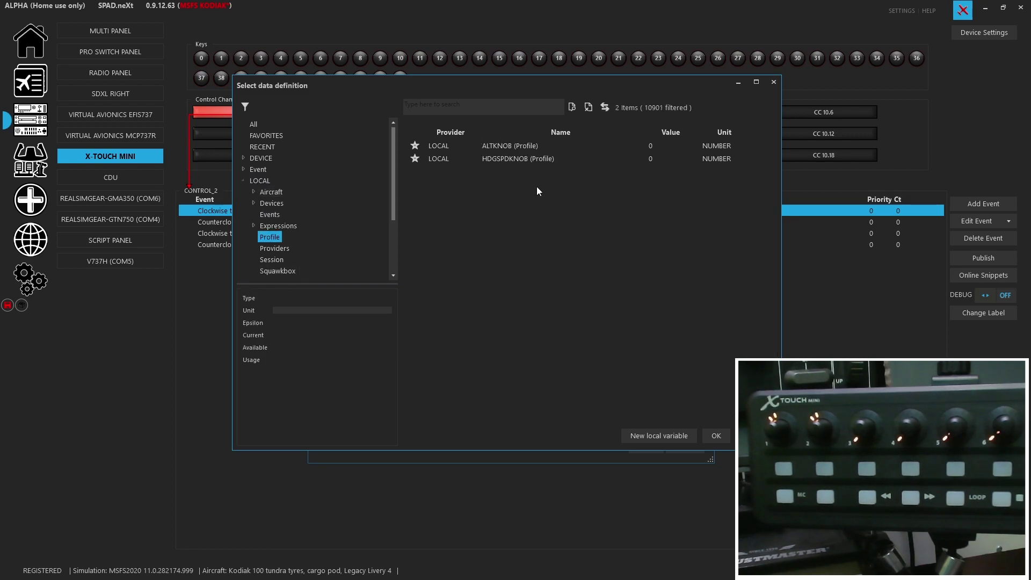
{"action": "double_click", "coordinate": [510, 146]}
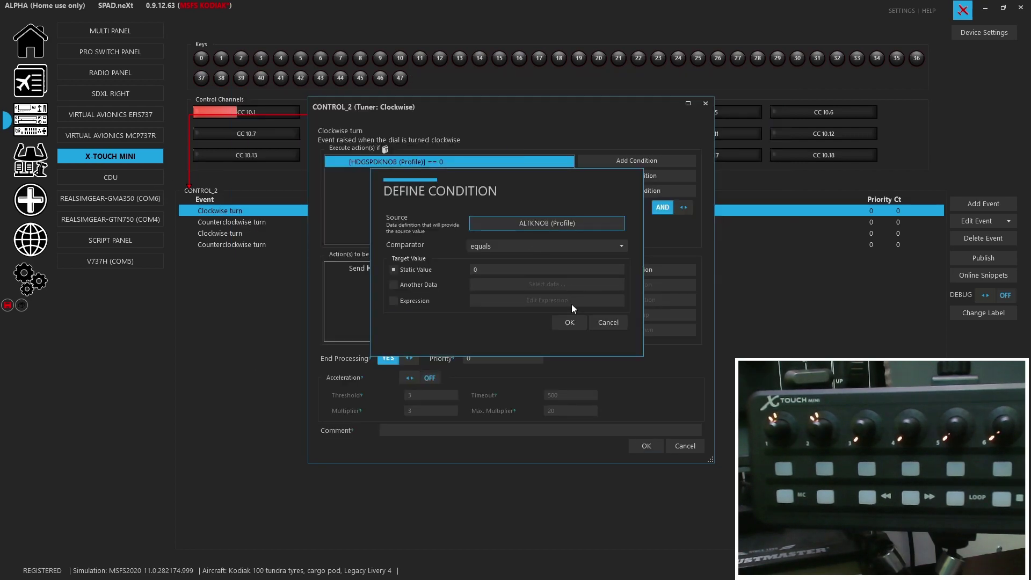
{"action": "left_click", "coordinate": [570, 319]}
Change the first clockwise event's action to send AS1000_AP_ALT_INC_100 and save the event
{"action": "double_click", "coordinate": [496, 269]}
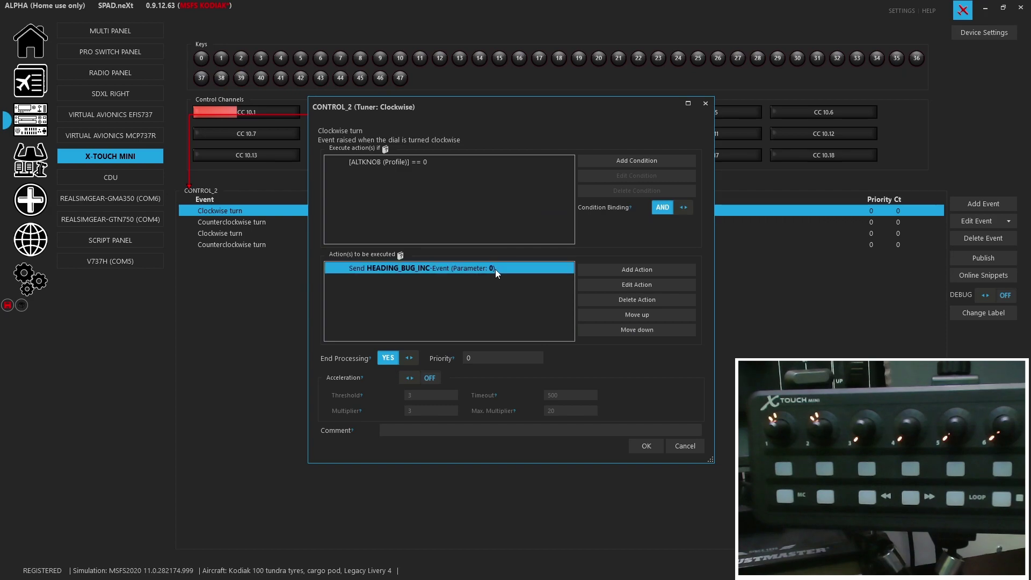
{"action": "left_click", "coordinate": [545, 251]}
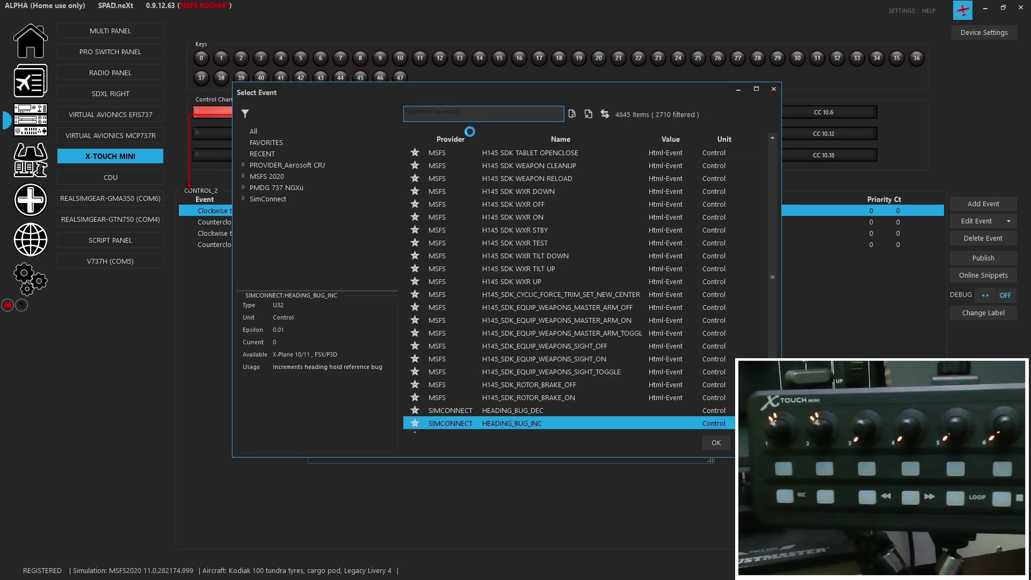
{"action": "type", "text": "as"}
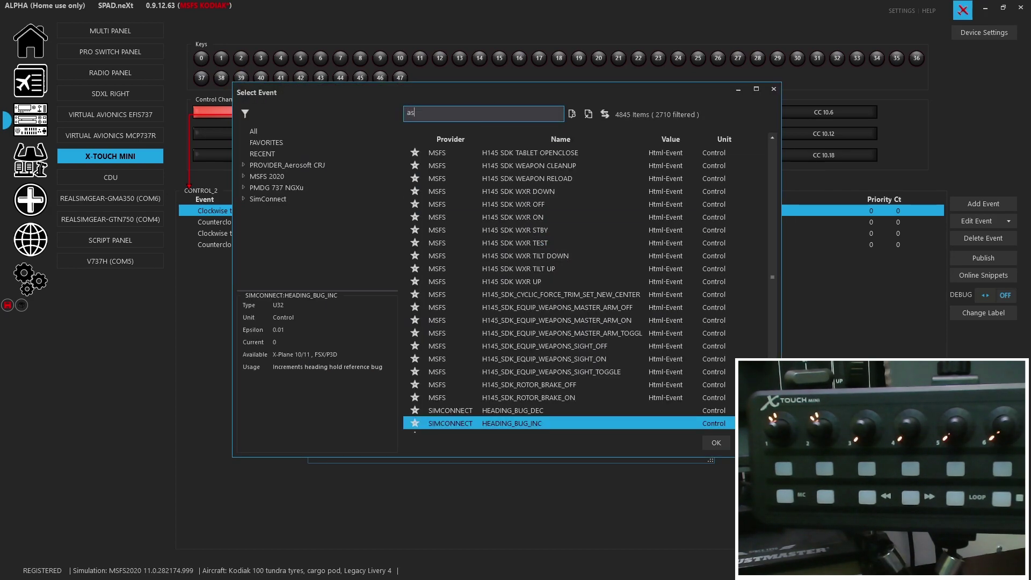
{"action": "type", "text": "1000"}
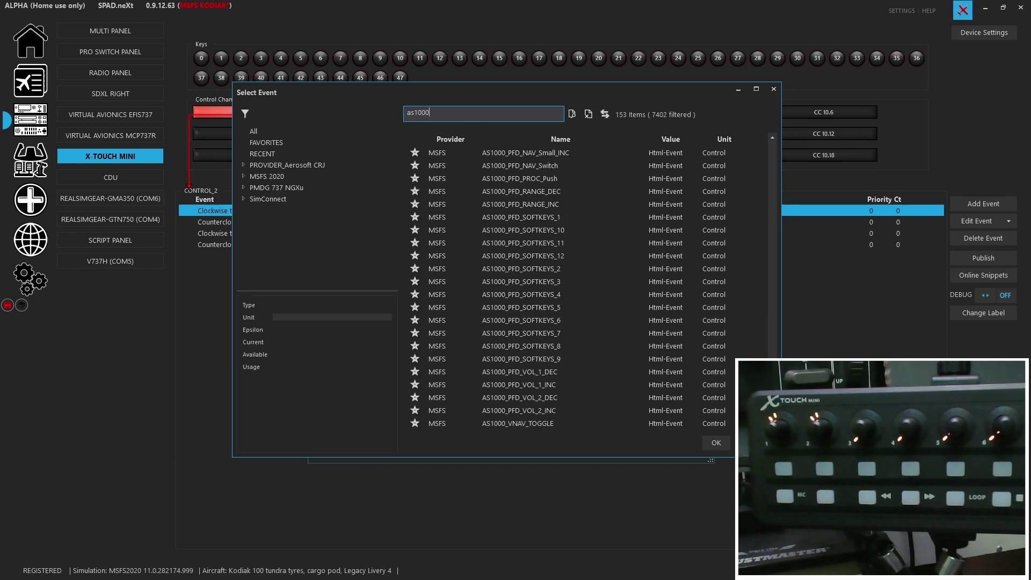
{"action": "scroll", "coordinate": [620, 234], "scroll_direction": "up", "scroll_amount": 12}
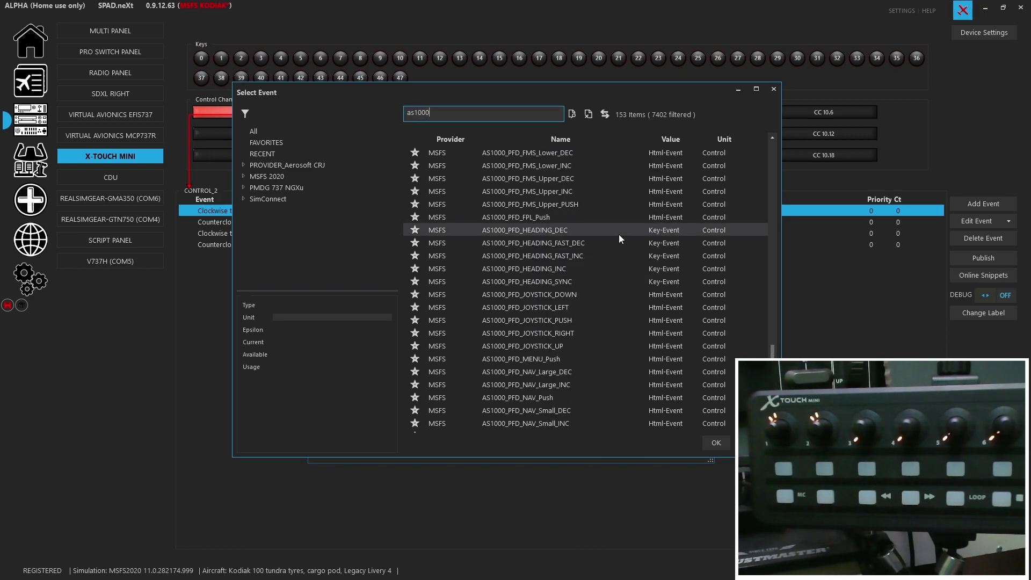
{"action": "scroll", "coordinate": [619, 234], "scroll_direction": "up", "scroll_amount": 10}
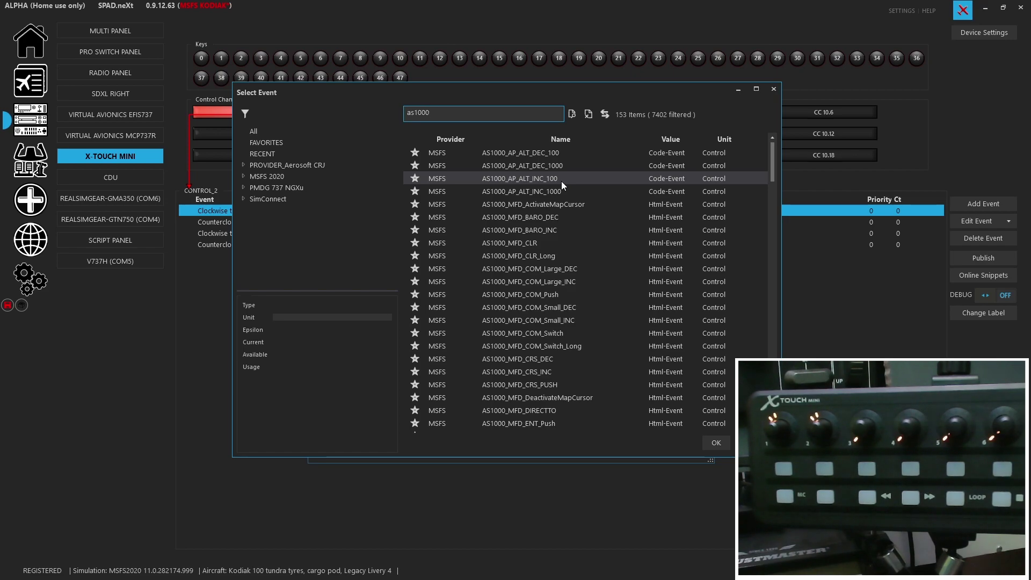
{"action": "double_click", "coordinate": [546, 182]}
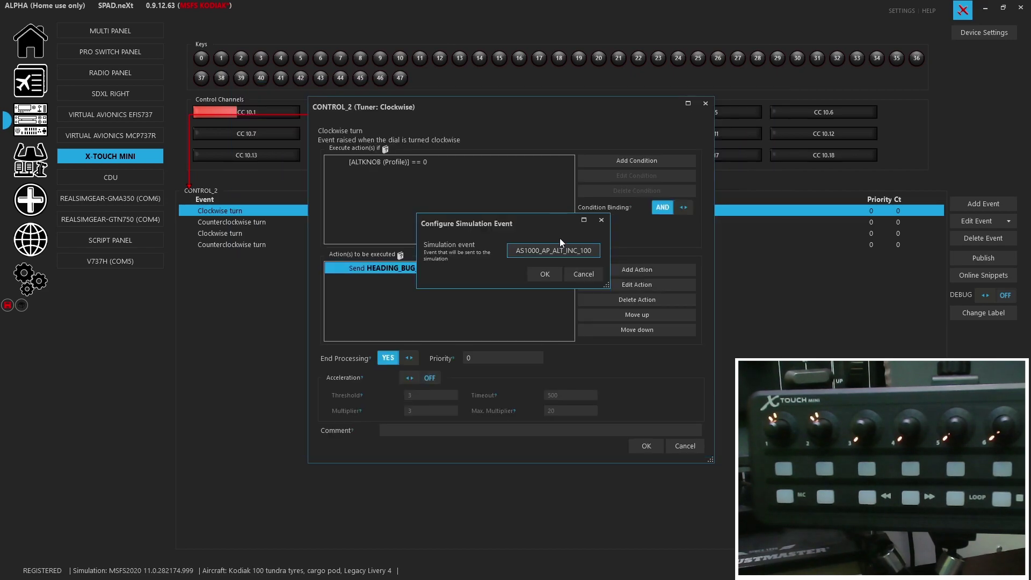
{"action": "left_click", "coordinate": [545, 275]}
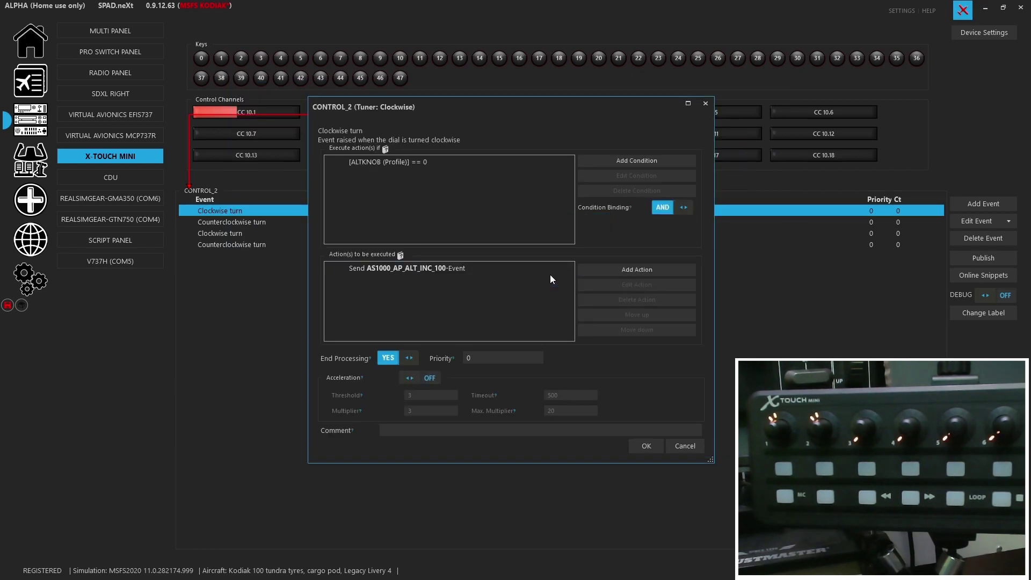
{"action": "left_click", "coordinate": [646, 449]}
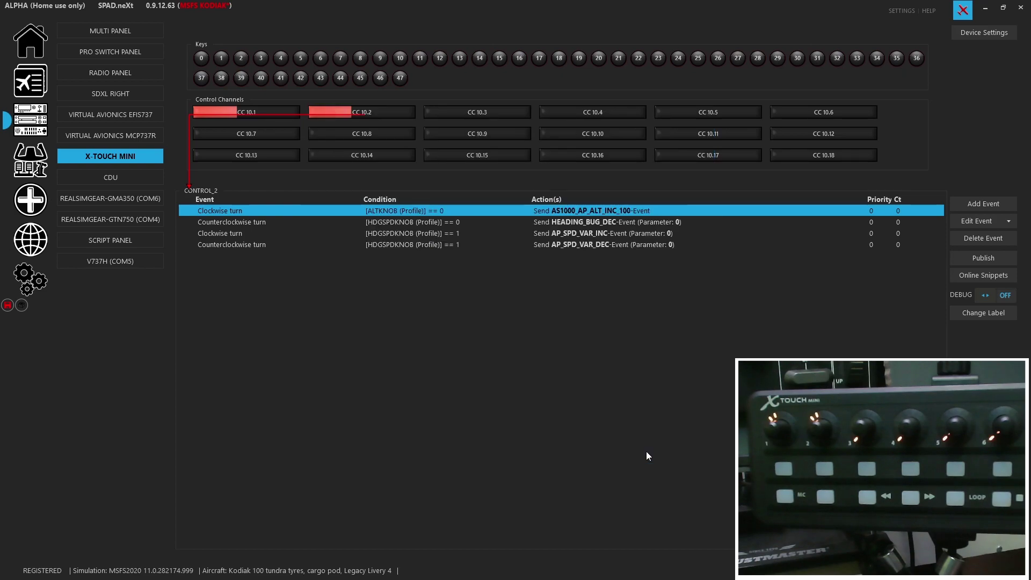
Change the condition source of CC 10.2's first counterclockwise event to the local profile variable ALTKNOB
{"action": "double_click", "coordinate": [456, 223]}
{"action": "left_click", "coordinate": [419, 162]}
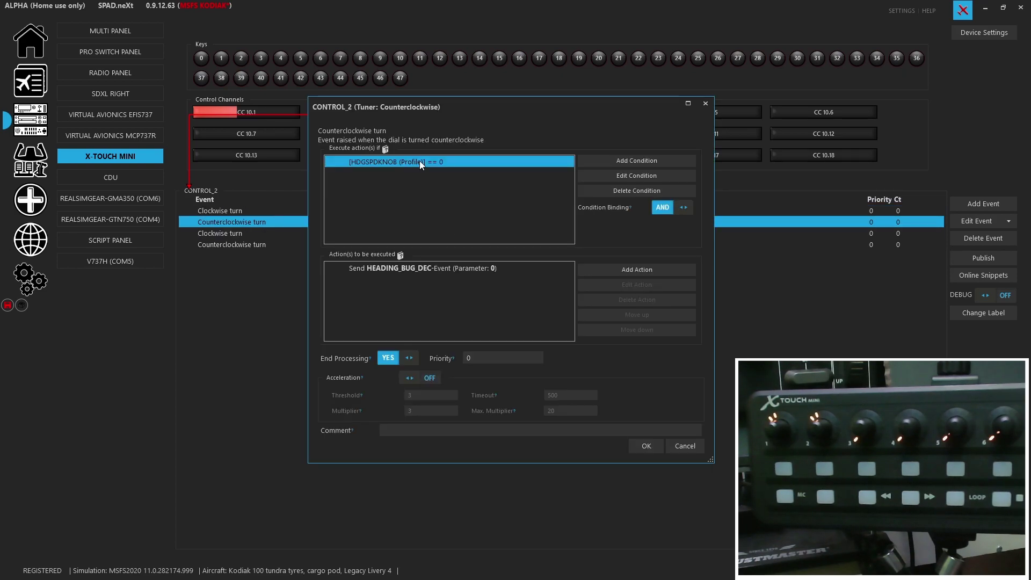
{"action": "double_click", "coordinate": [419, 163]}
{"action": "left_click", "coordinate": [509, 221]}
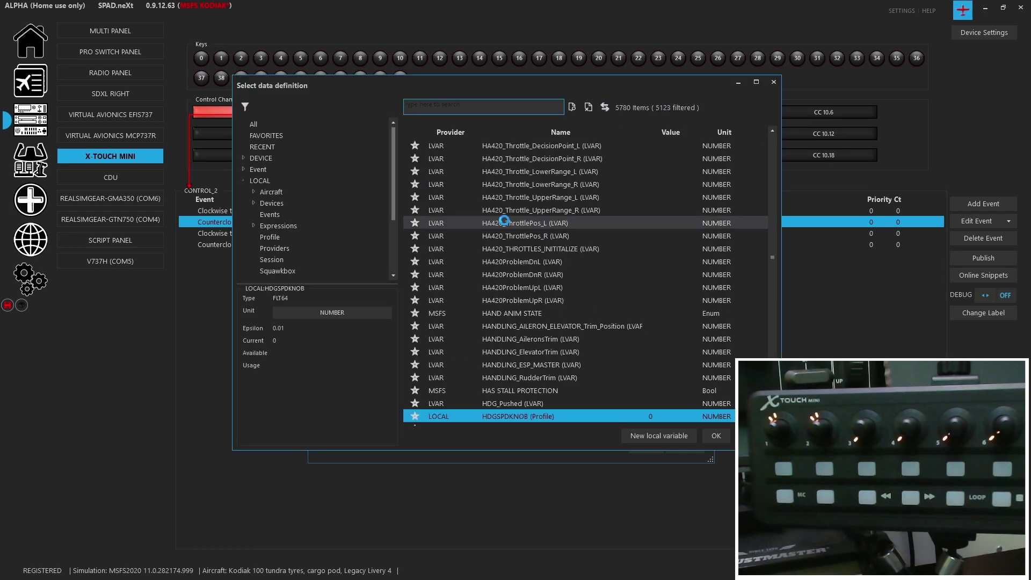
{"action": "left_click", "coordinate": [270, 181]}
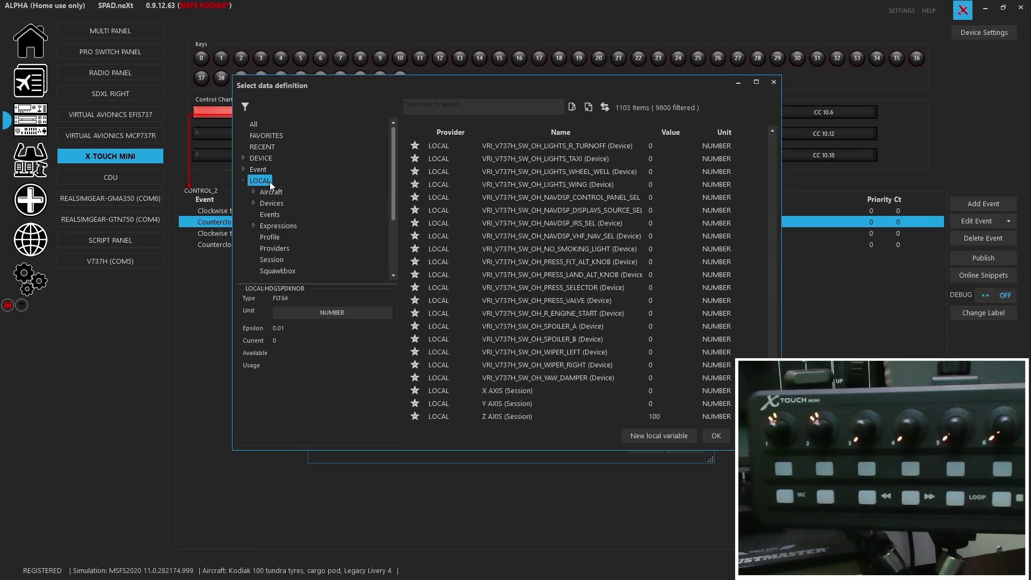
{"action": "left_click", "coordinate": [276, 236]}
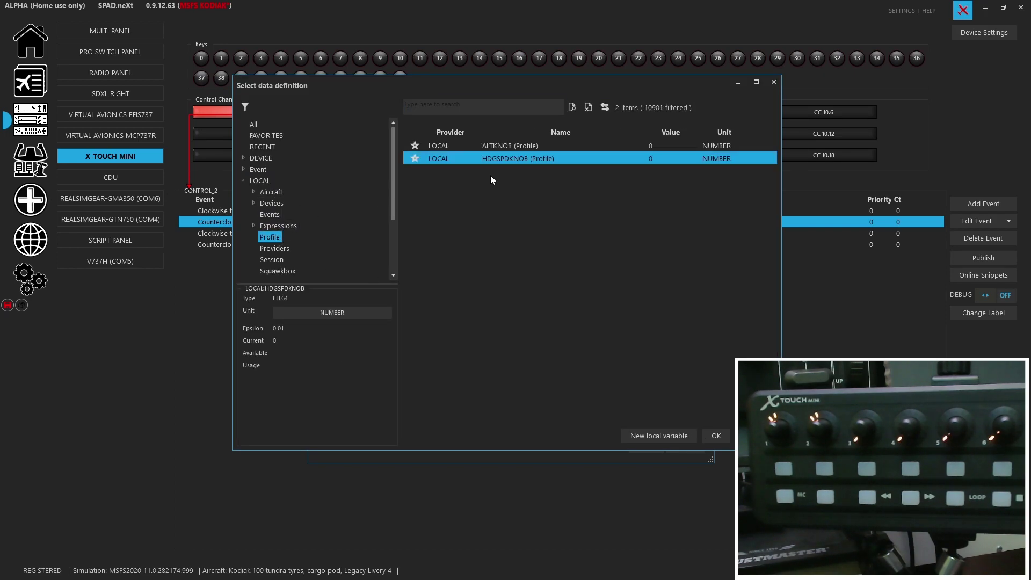
{"action": "double_click", "coordinate": [499, 142]}
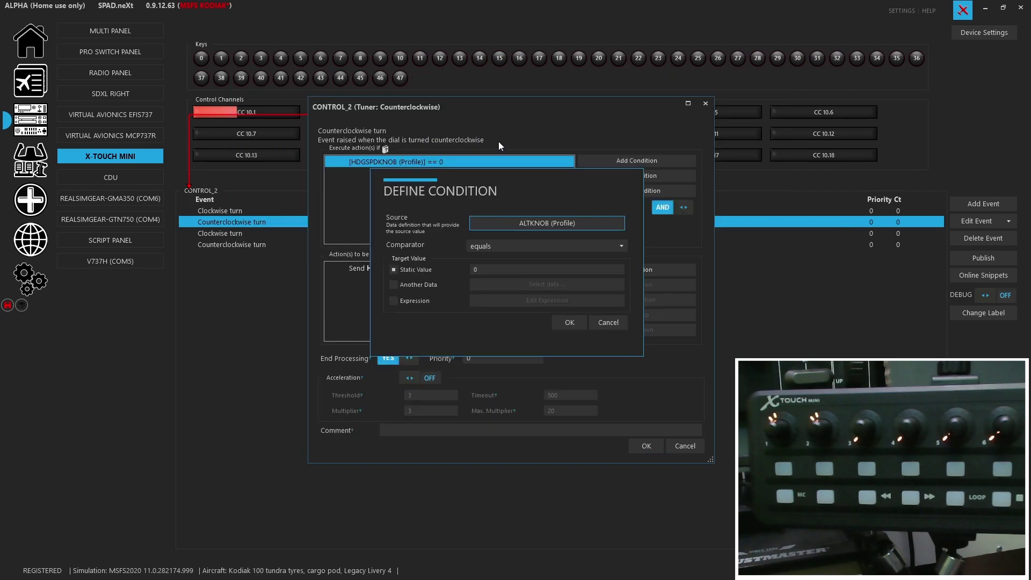
{"action": "left_click", "coordinate": [570, 322]}
Change the first counterclockwise event's action to send AS1000_AP_ALT_DEC_100 and save the event
{"action": "double_click", "coordinate": [476, 272]}
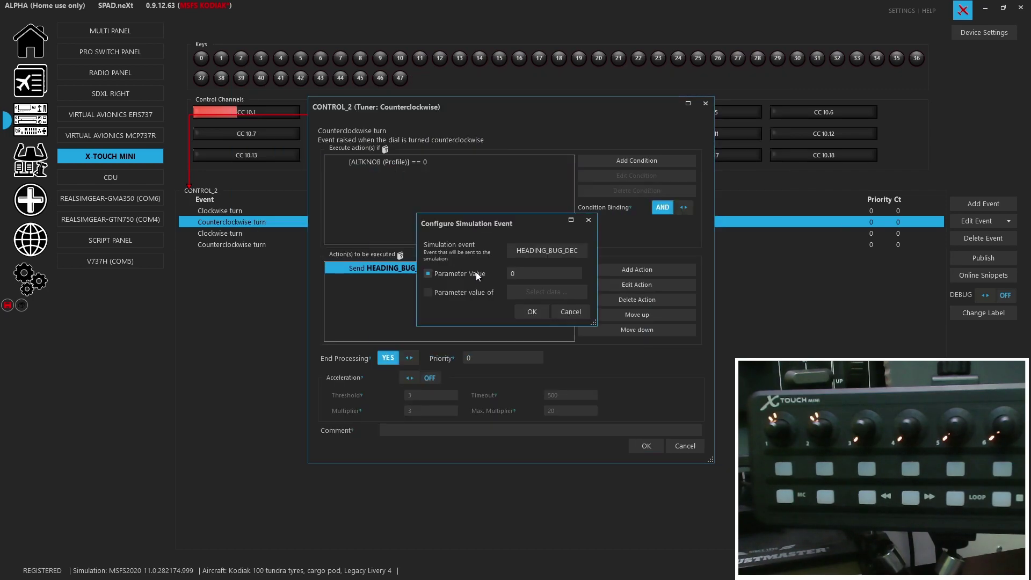
{"action": "left_click", "coordinate": [542, 250]}
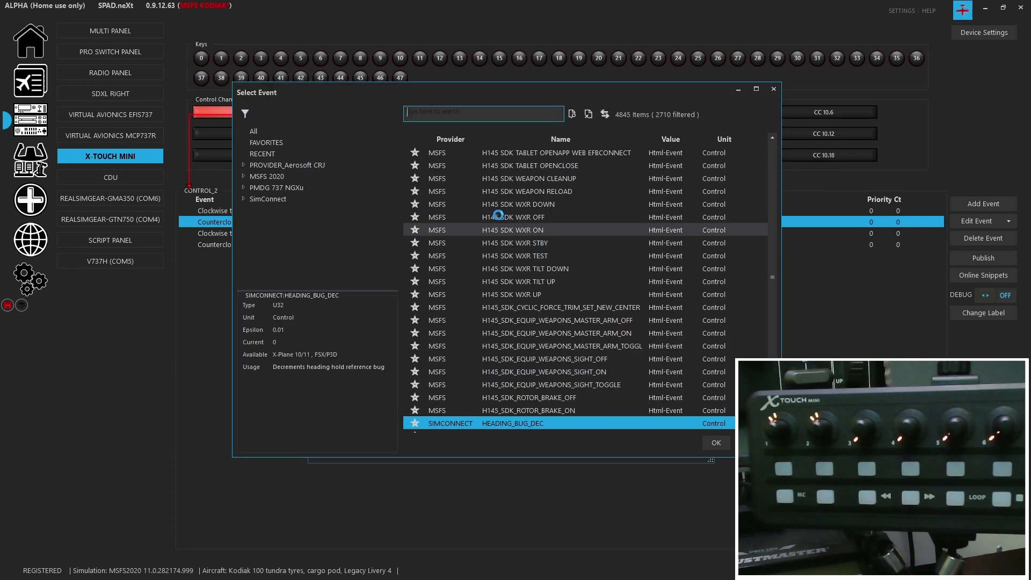
{"action": "type", "text": "as"}
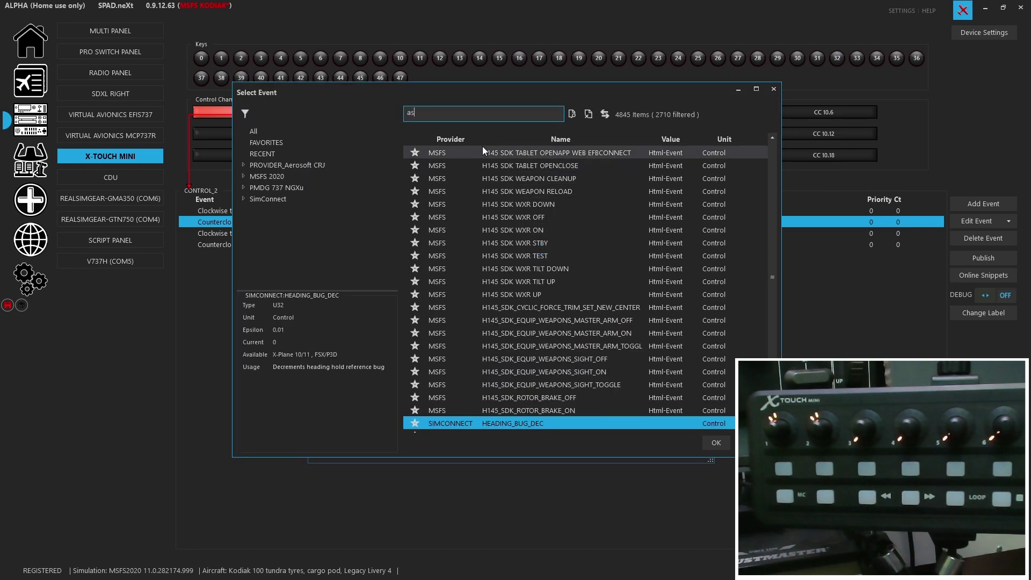
{"action": "type", "text": "1000"}
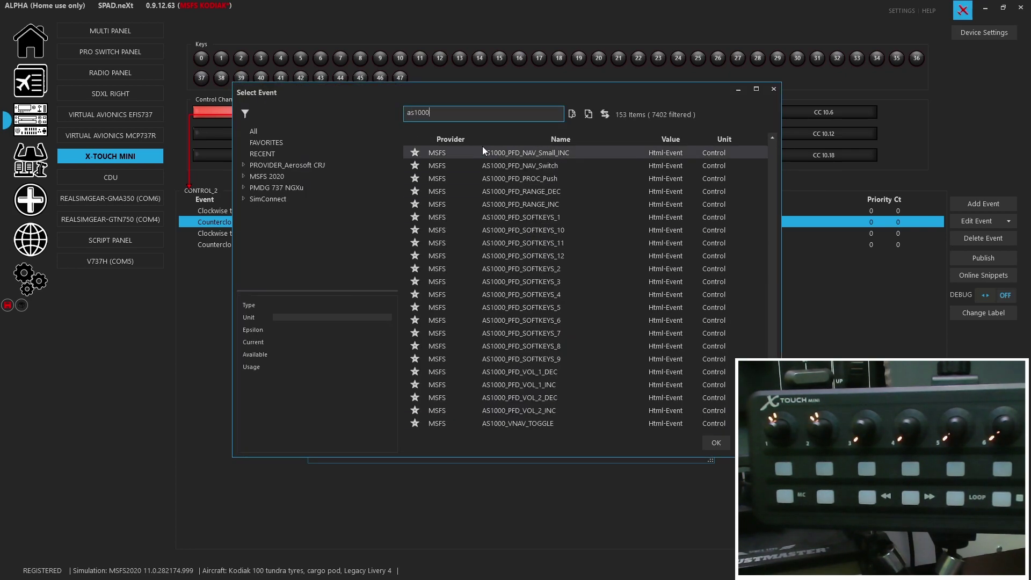
{"action": "scroll", "coordinate": [553, 215], "scroll_direction": "up", "scroll_amount": 10}
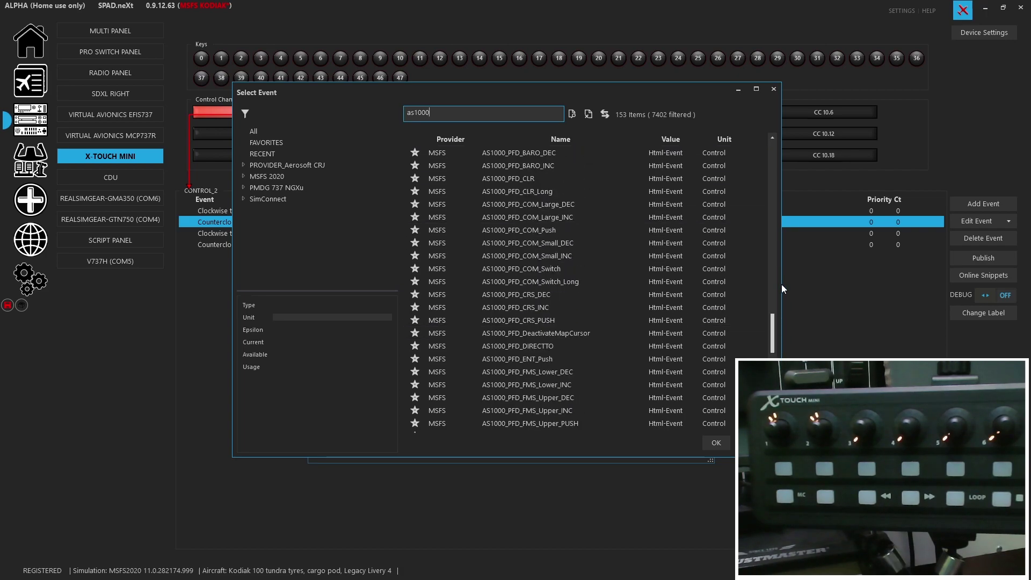
{"action": "left_click_drag", "start_coordinate": [783, 288], "coordinate": [787, 121]}
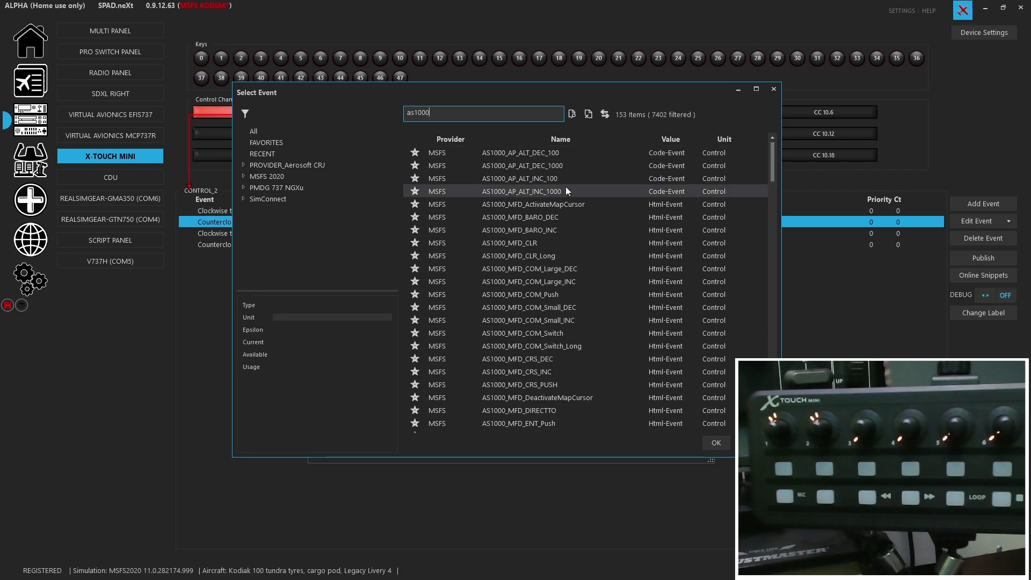
{"action": "double_click", "coordinate": [555, 154]}
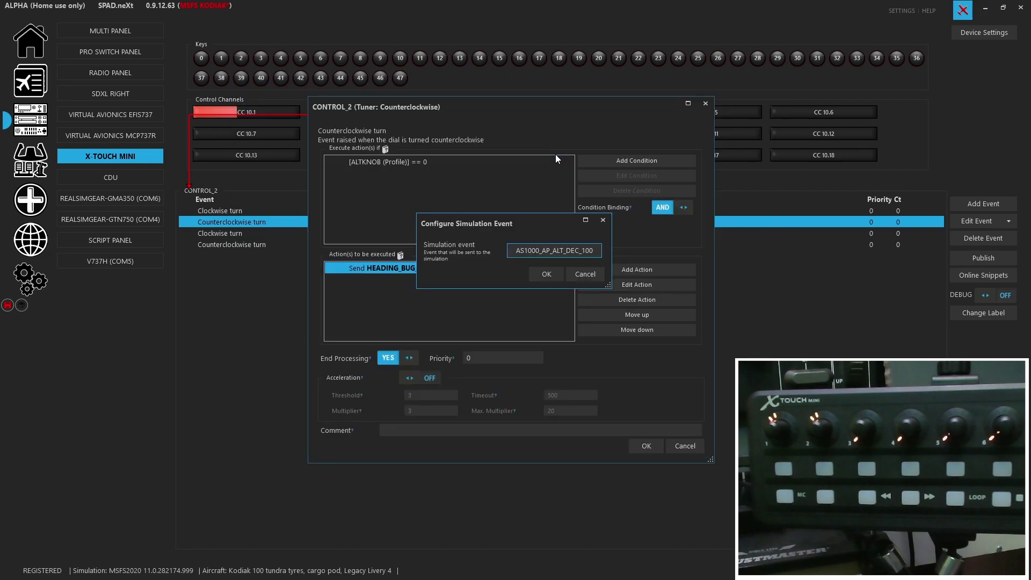
{"action": "left_click", "coordinate": [546, 273]}
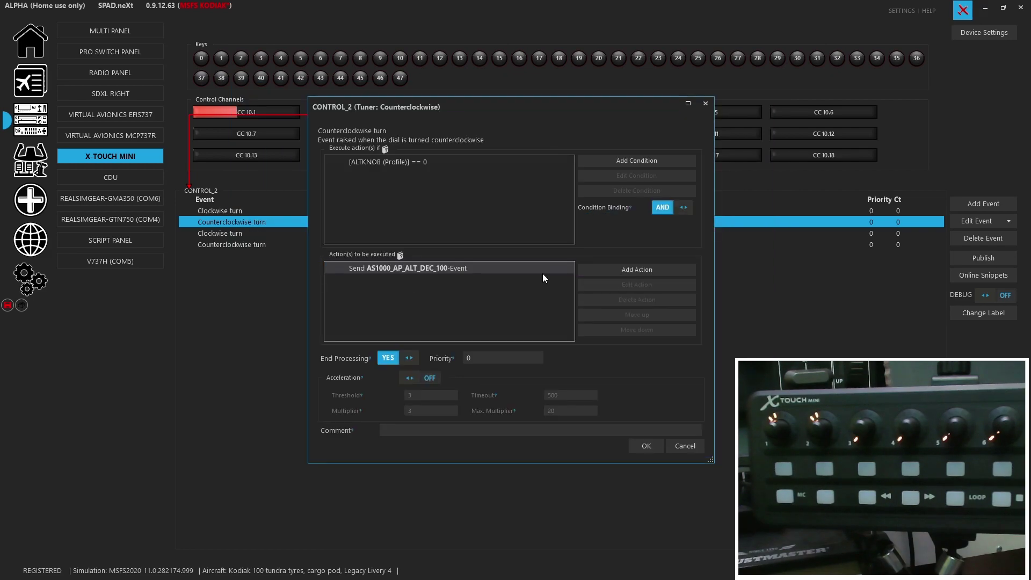
{"action": "left_click", "coordinate": [644, 447]}
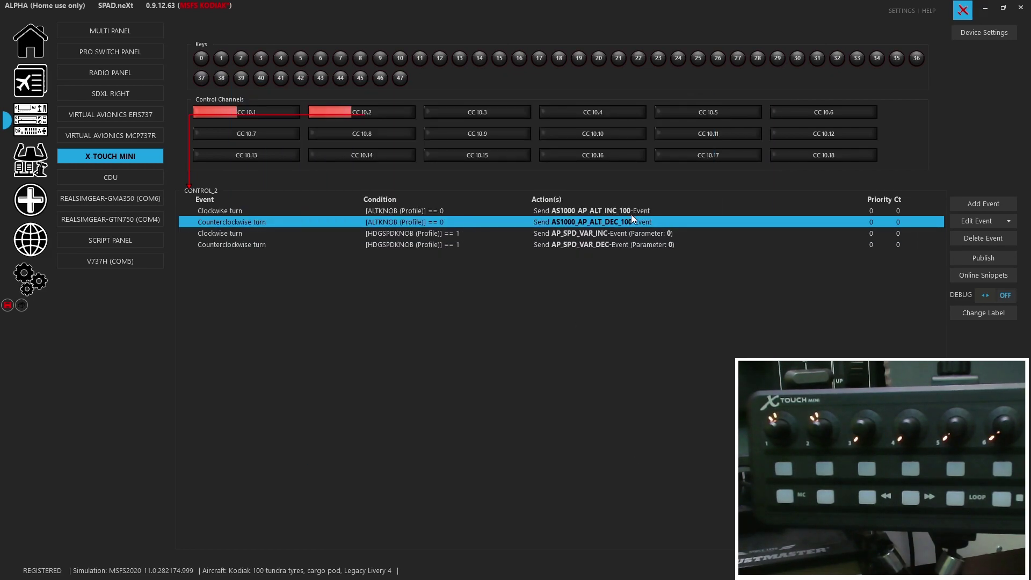
Delete the pasted AP_SPD_VAR_INC and AP_SPD_VAR_DEC events from CC 10.2
{"action": "left_click", "coordinate": [629, 244]}
{"action": "left_click", "coordinate": [626, 232]}
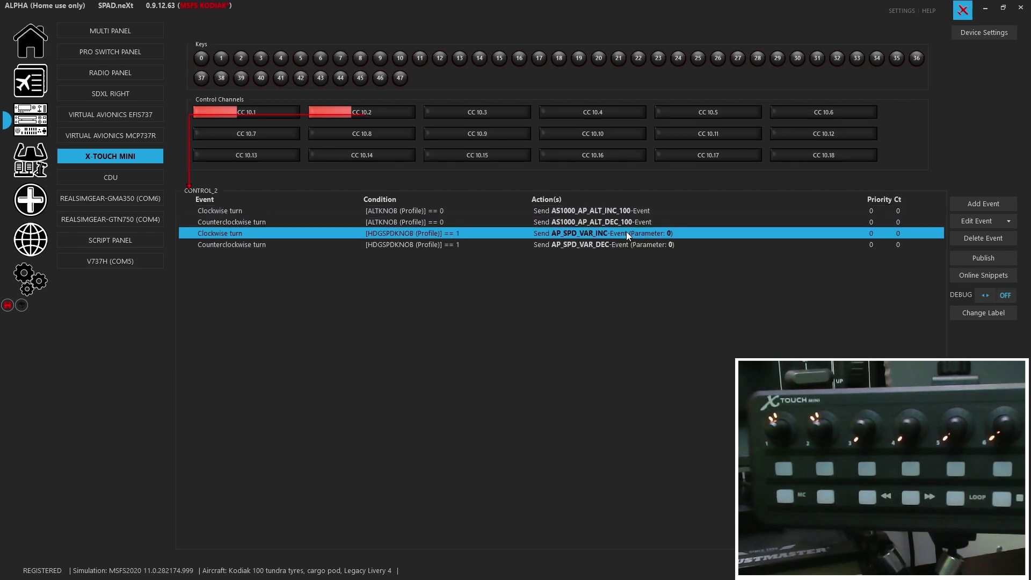
{"action": "left_click", "coordinate": [987, 241]}
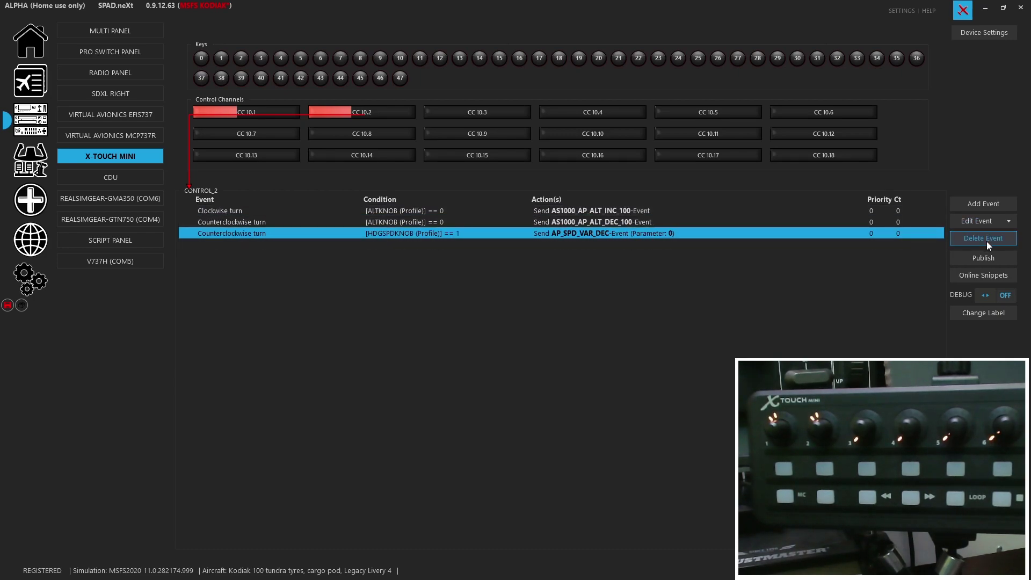
{"action": "left_click", "coordinate": [987, 241]}
Copy CC 10.2's two ALTKNOB events and paste them back onto CC 10.2, adding them to the existing events
{"action": "left_click", "coordinate": [1010, 222]}
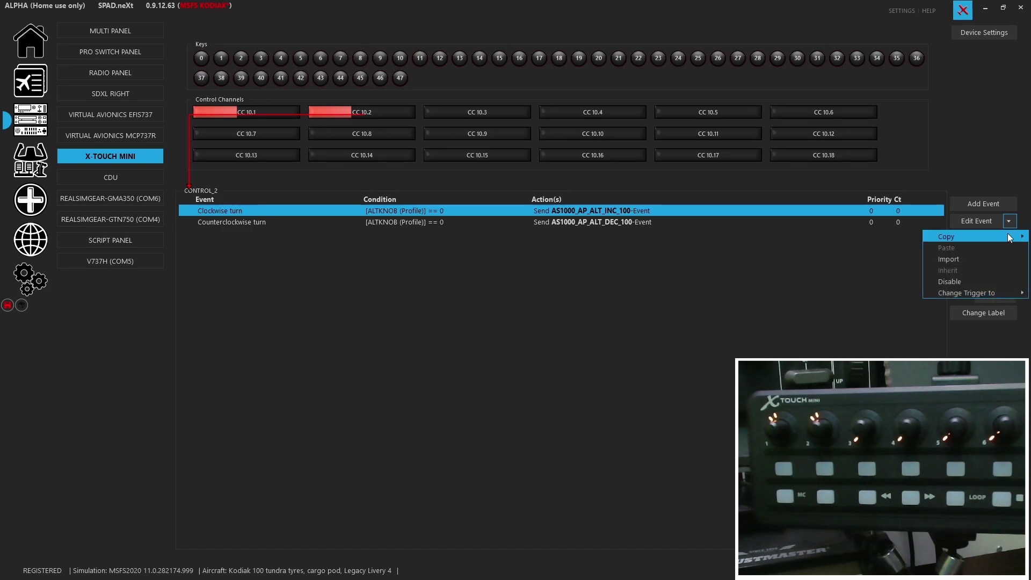
{"action": "mouse_move", "coordinate": [986, 238]}
{"action": "left_click", "coordinate": [887, 246]}
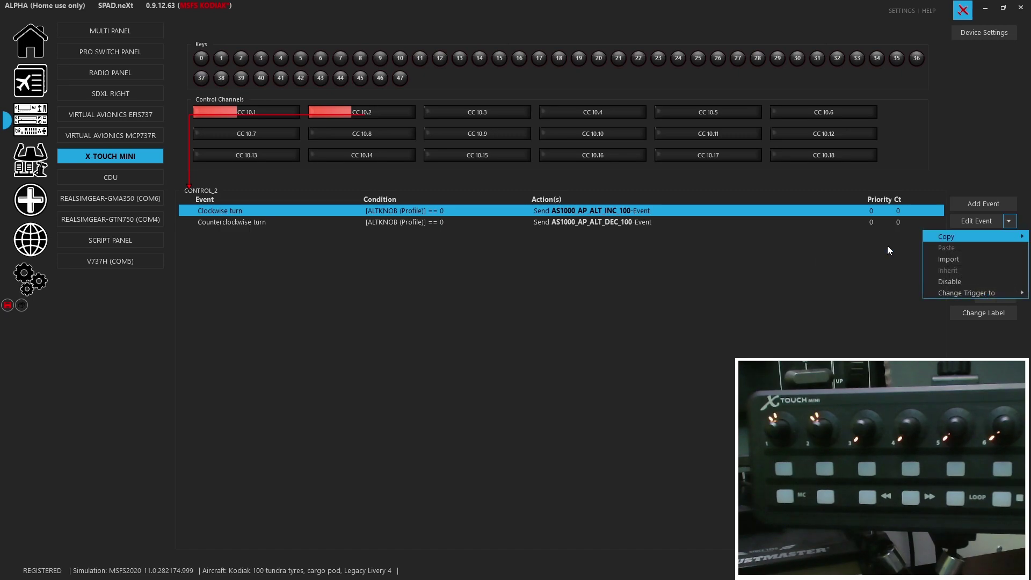
{"action": "left_click", "coordinate": [1010, 221]}
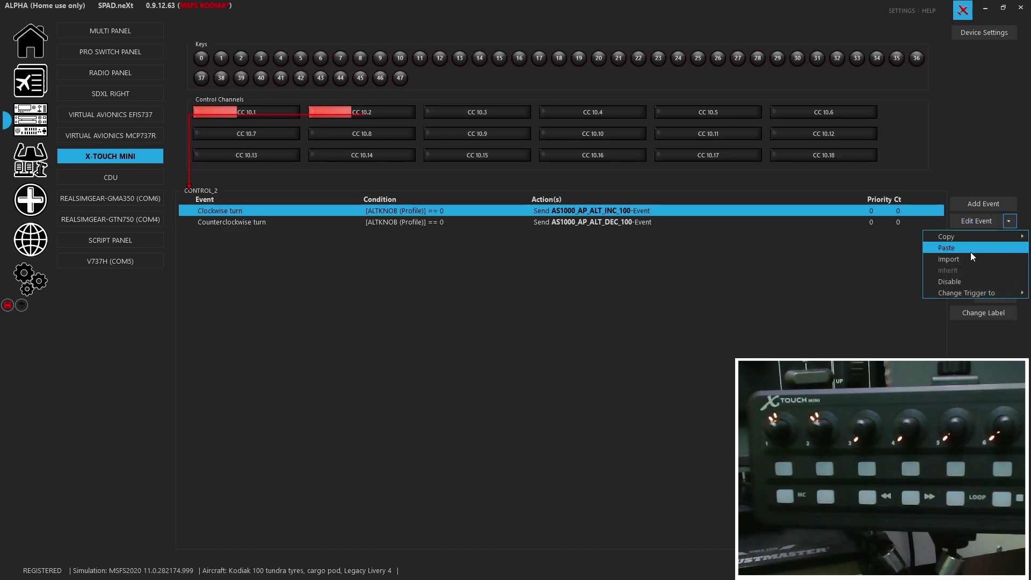
{"action": "left_click", "coordinate": [971, 252]}
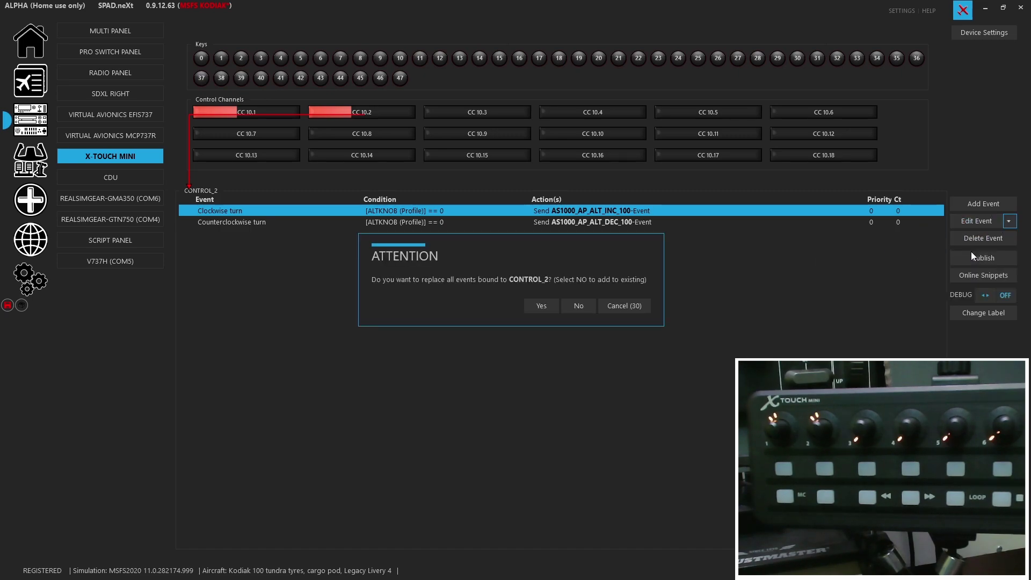
{"action": "left_click", "coordinate": [588, 309]}
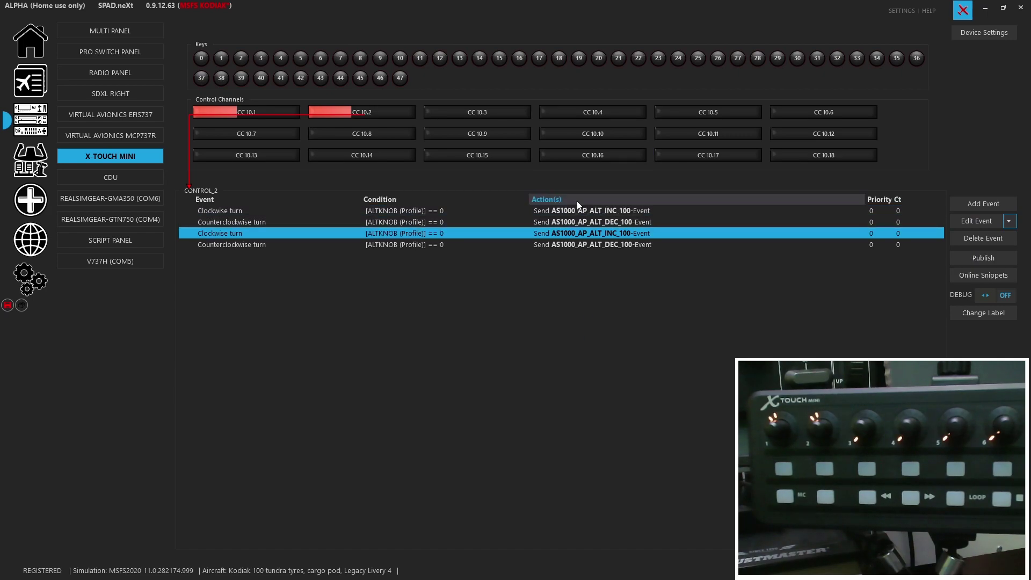
Set the static target value of the ALTKNOB condition to 1 in CC 10.2's second clockwise event
{"action": "double_click", "coordinate": [424, 231]}
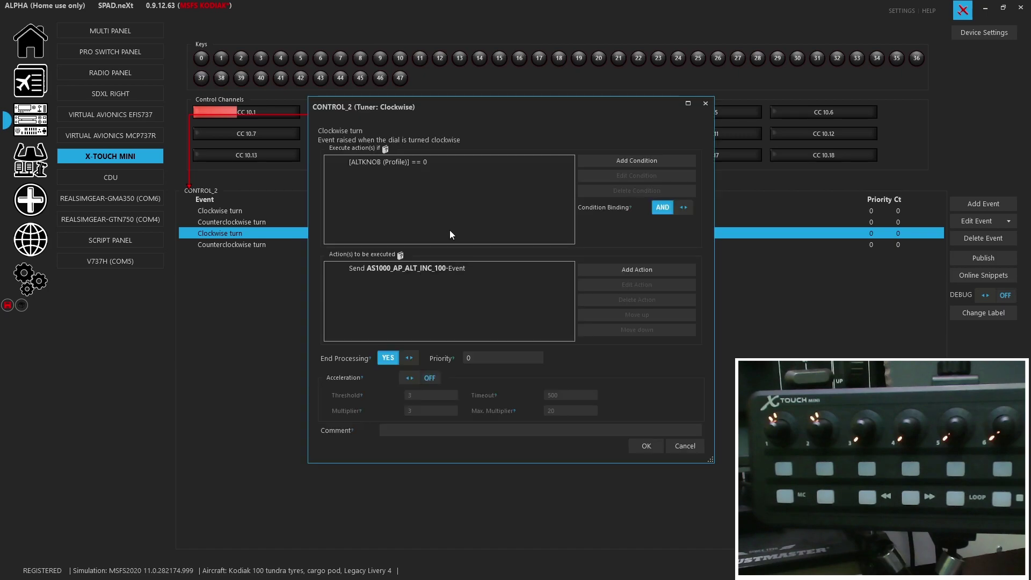
{"action": "double_click", "coordinate": [424, 162]}
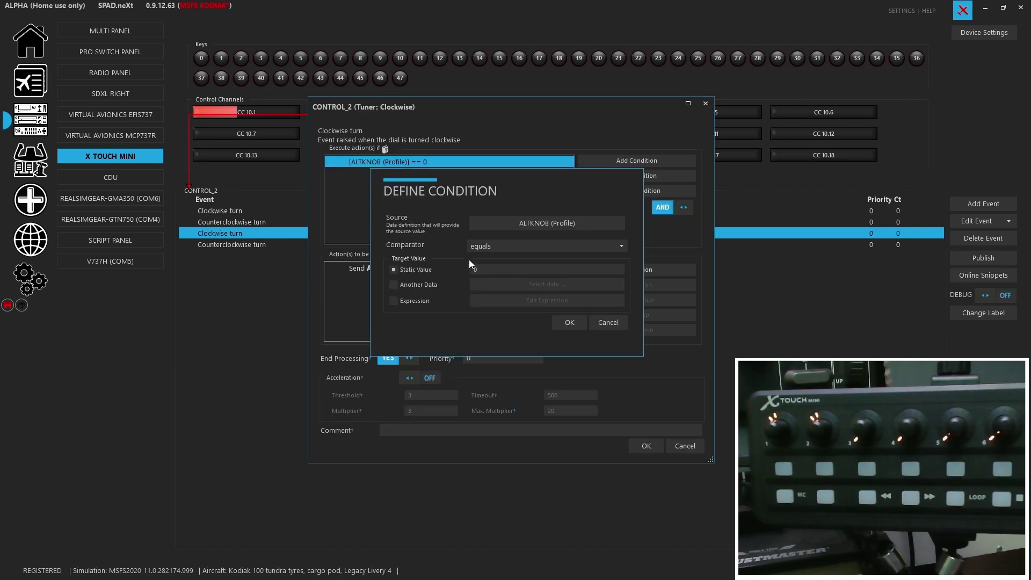
{"action": "double_click", "coordinate": [484, 269]}
{"action": "type", "text": "1"}
{"action": "left_click", "coordinate": [566, 324]}
Change the second clockwise event's action to send AS1000_AP_ALT_INC_1000 and save the event
{"action": "double_click", "coordinate": [469, 270]}
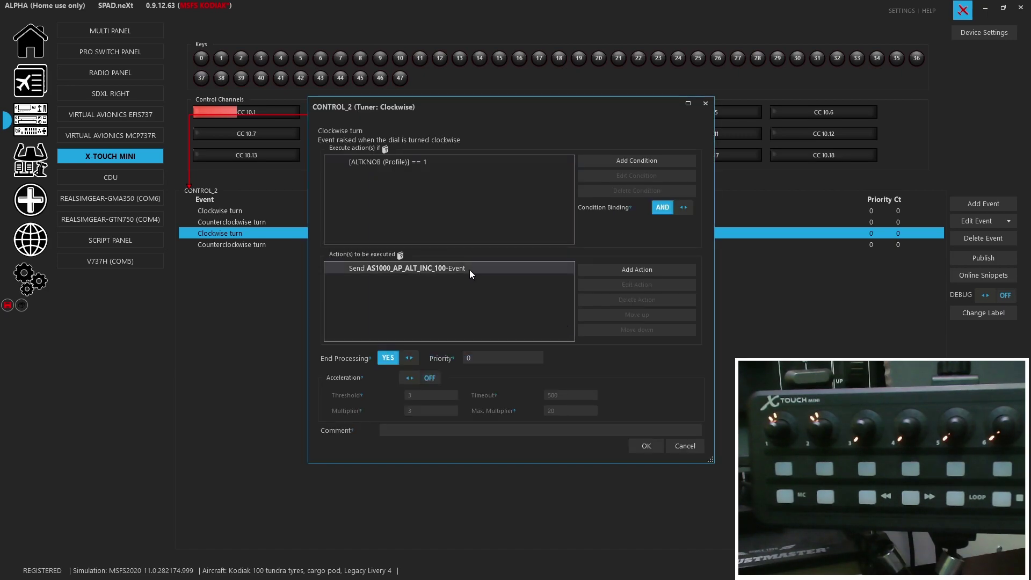
{"action": "left_click", "coordinate": [546, 269]}
{"action": "scroll", "coordinate": [520, 276], "scroll_direction": "down", "scroll_amount": 1}
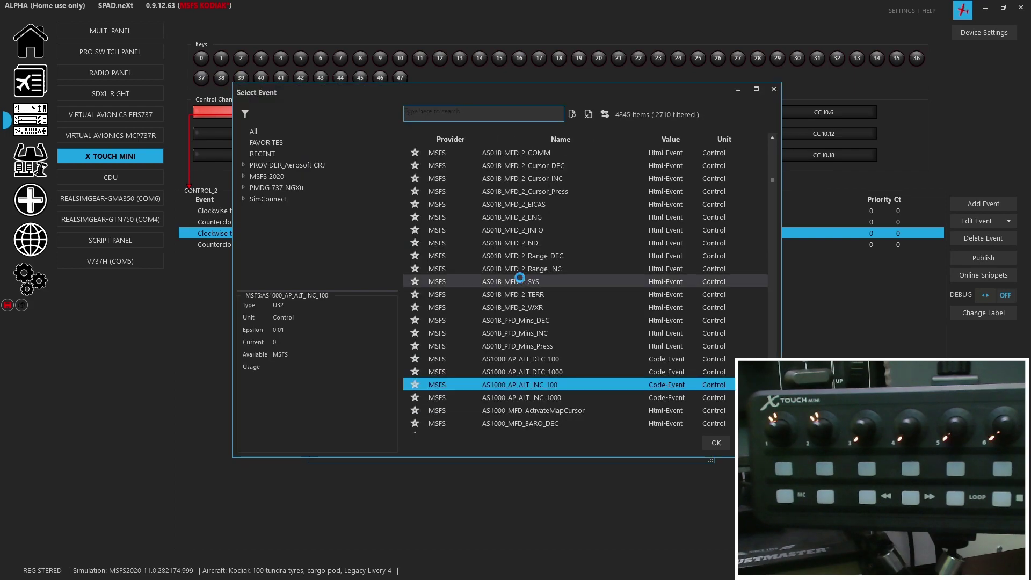
{"action": "double_click", "coordinate": [562, 398]}
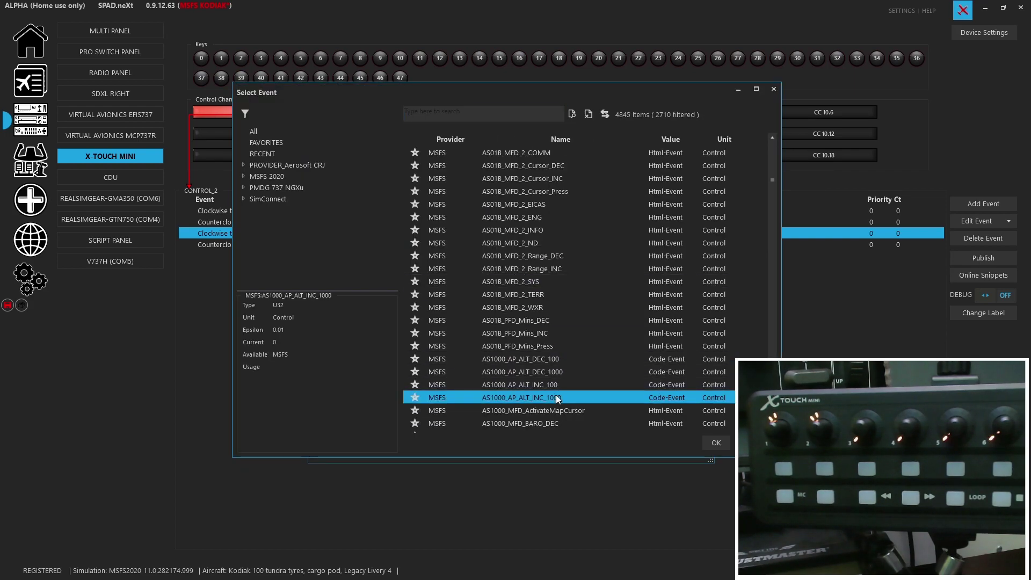
{"action": "left_click", "coordinate": [542, 293]}
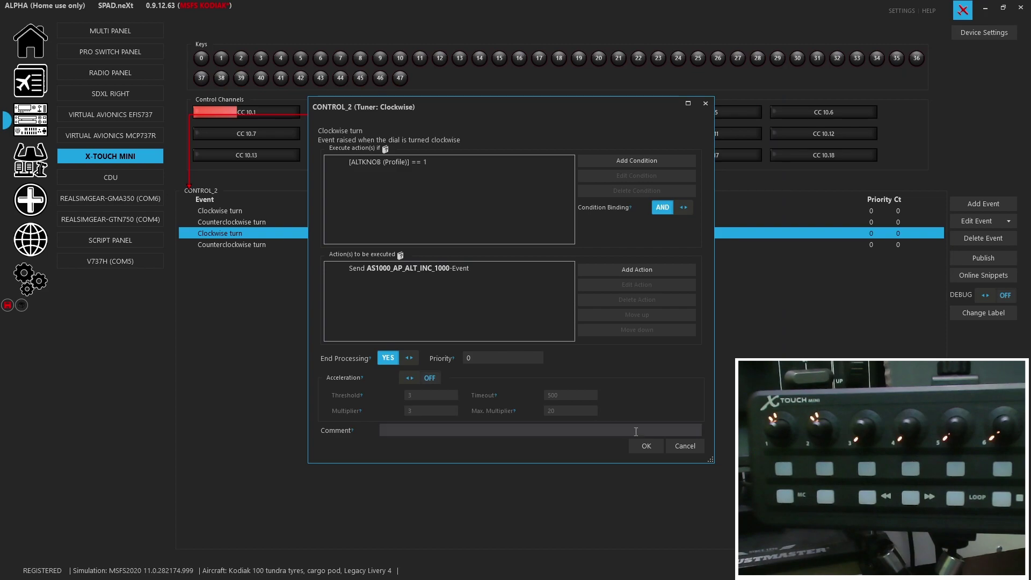
{"action": "left_click", "coordinate": [646, 446]}
Set the static target value of the ALTKNOB condition to 1 in CC 10.2's second counterclockwise event
{"action": "double_click", "coordinate": [420, 248]}
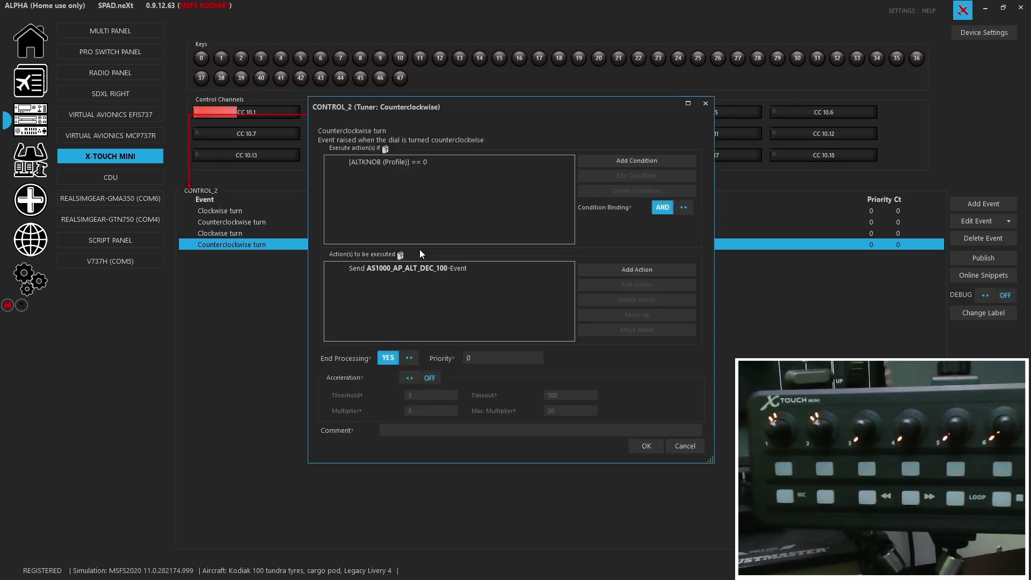
{"action": "double_click", "coordinate": [401, 164]}
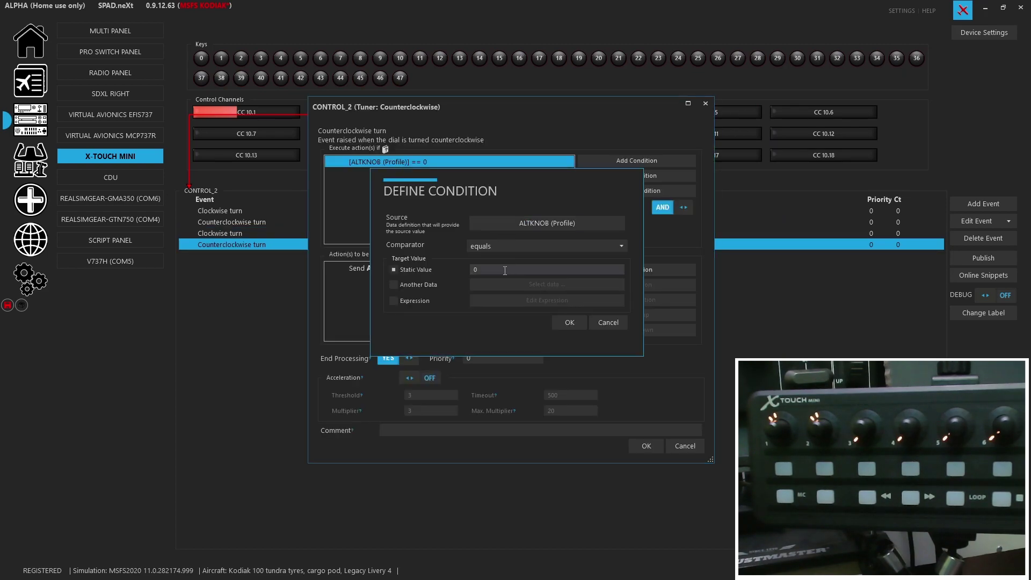
{"action": "key", "text": "BackSpace"}
{"action": "type", "text": "1"}
{"action": "left_click", "coordinate": [562, 321]}
Change the second counterclockwise event's action to send AS1000_AP_ALT_DEC_1000, and save both the event and the profile
{"action": "left_click", "coordinate": [465, 269]}
{"action": "double_click", "coordinate": [458, 268]}
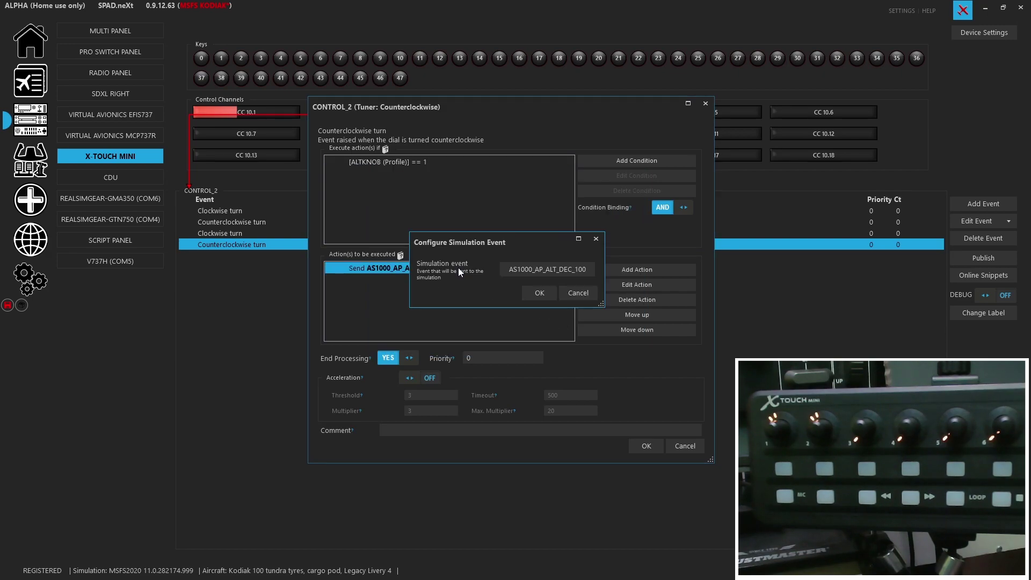
{"action": "left_click", "coordinate": [518, 272]}
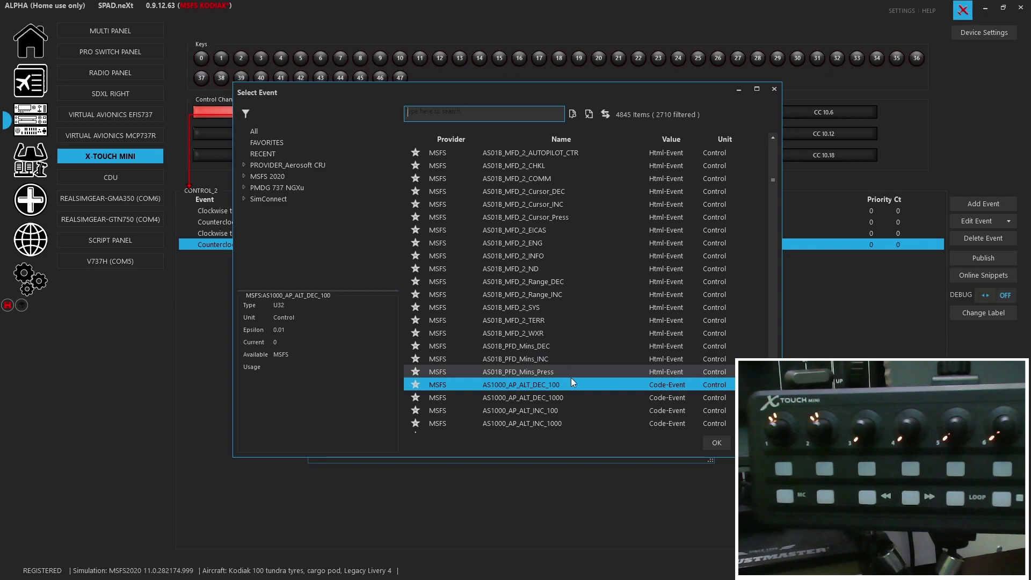
{"action": "double_click", "coordinate": [547, 398]}
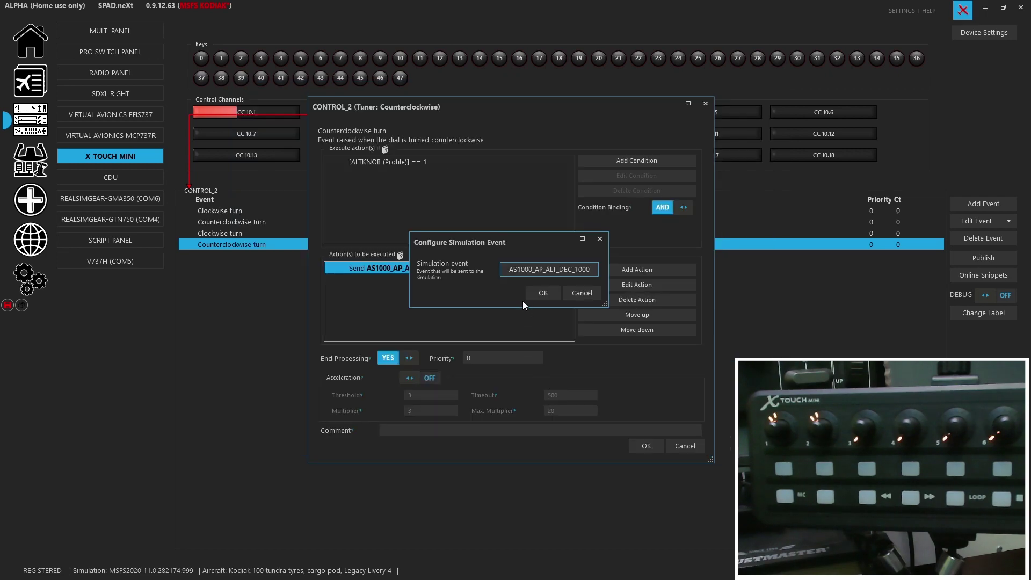
{"action": "left_click", "coordinate": [538, 294]}
{"action": "left_click", "coordinate": [634, 443]}
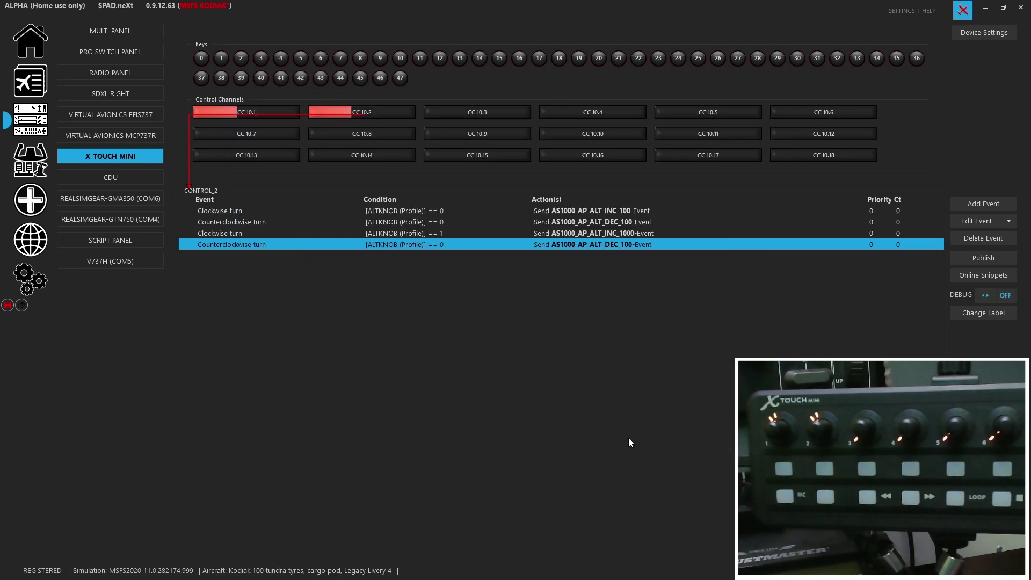
{"action": "left_click", "coordinate": [7, 305]}
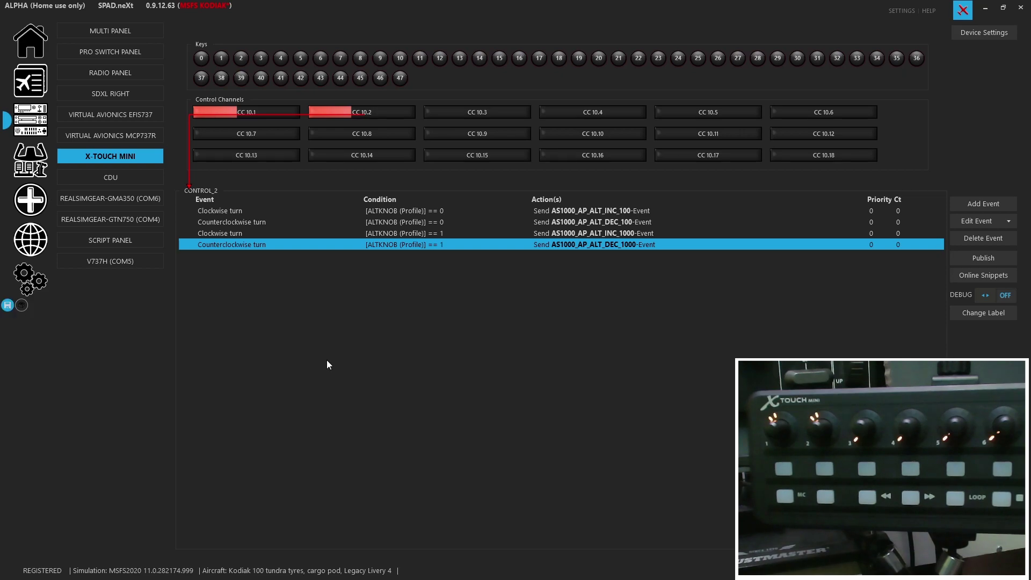